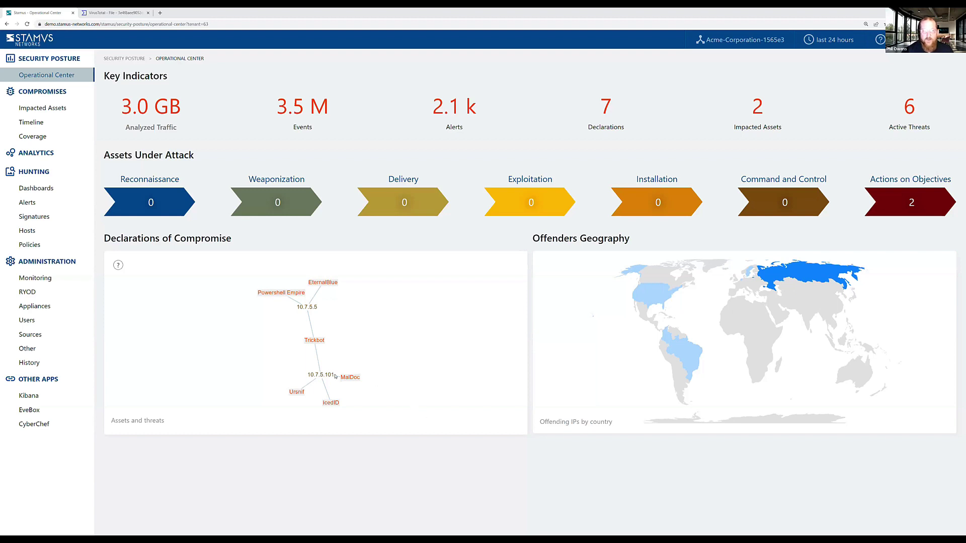
Open the MalDoc threat's details from the Declarations of Compromise graph
left_click(350, 378)
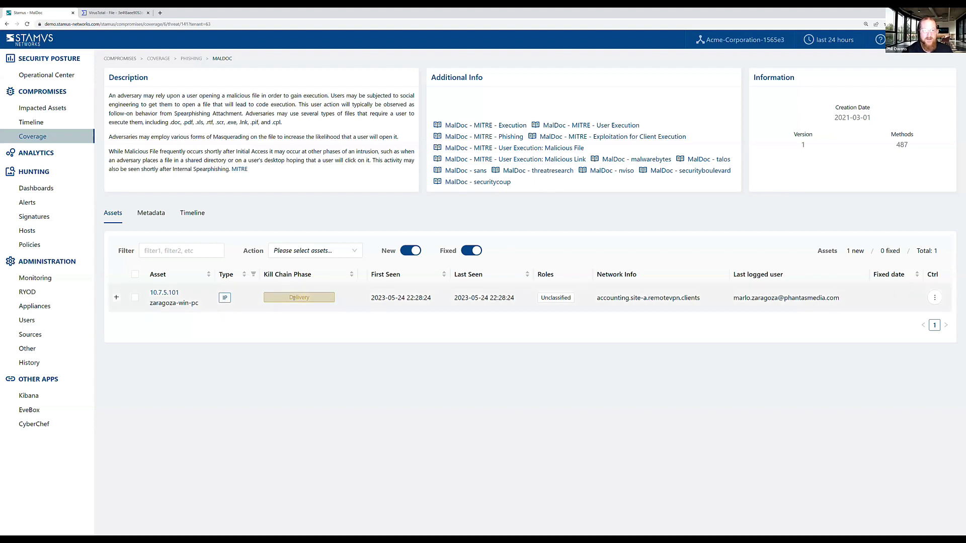
mouse_move(290, 303)
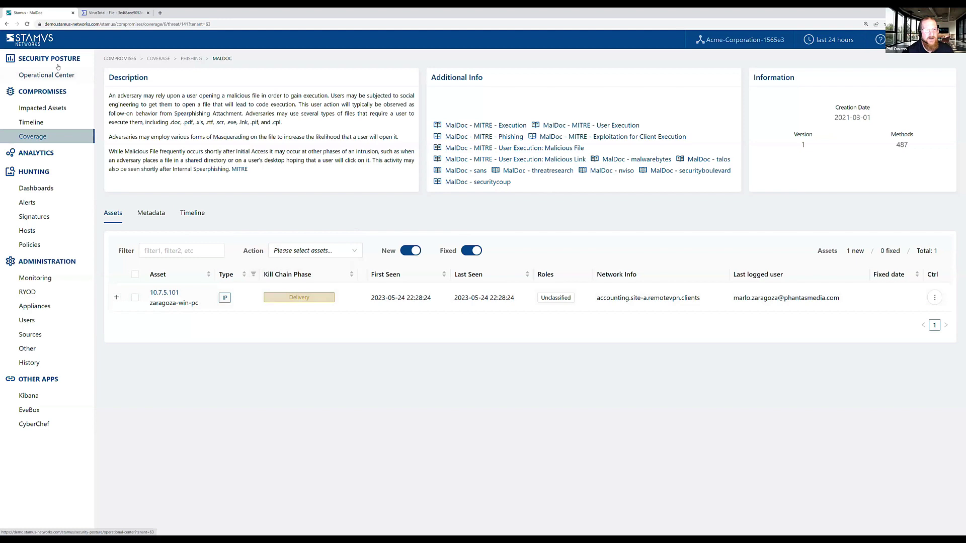
List the impacted assets, expand asset 10.7.5.101 and examine its events stream and detection methods
left_click(52, 114)
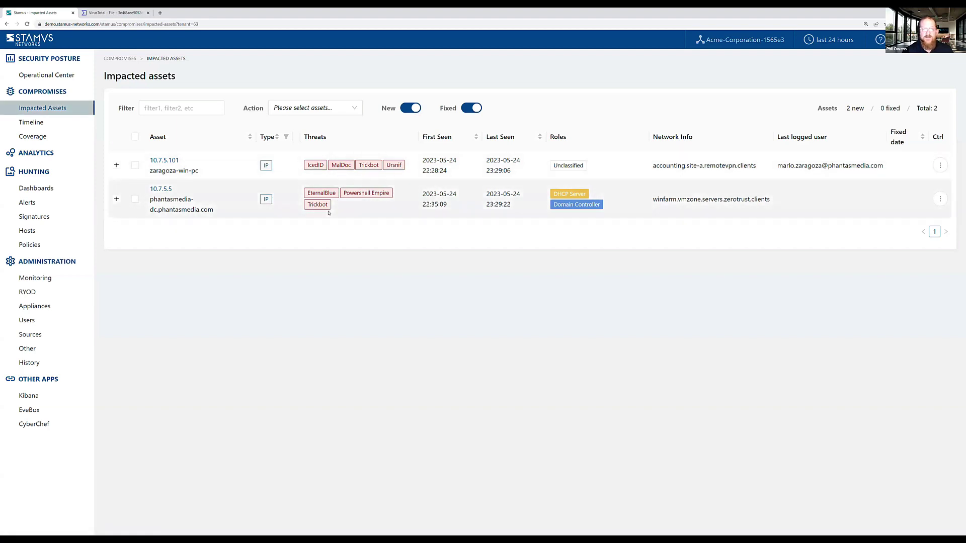
mouse_move(328, 211)
left_click(227, 166)
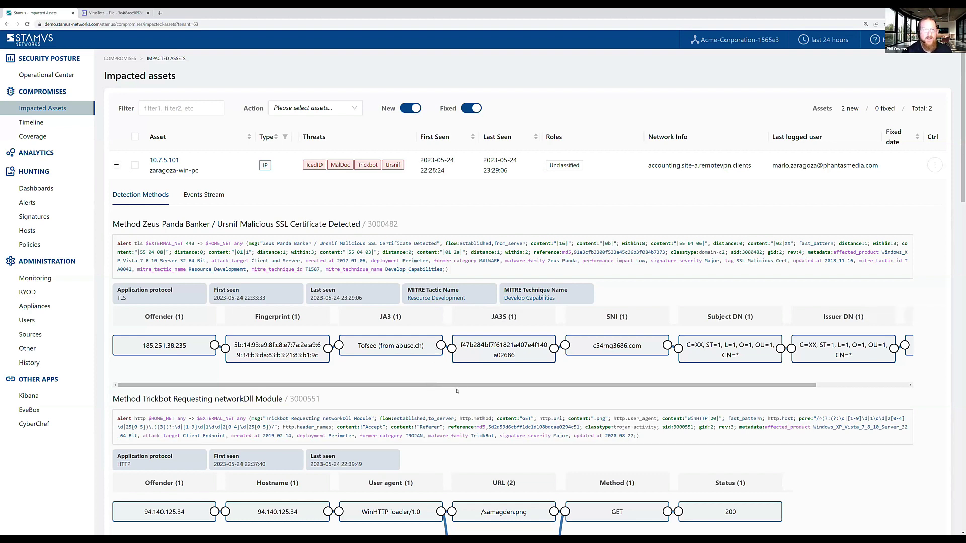
left_click(192, 198)
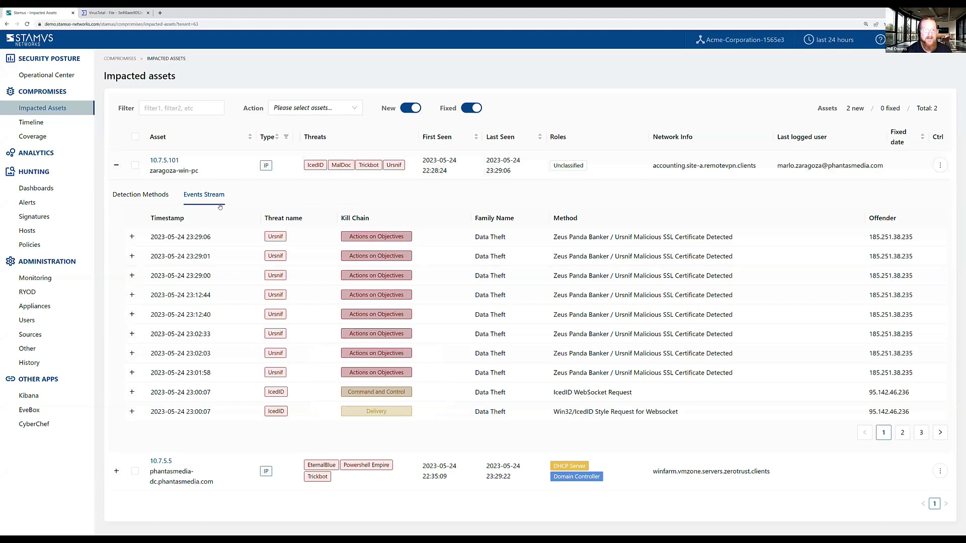
left_click(132, 195)
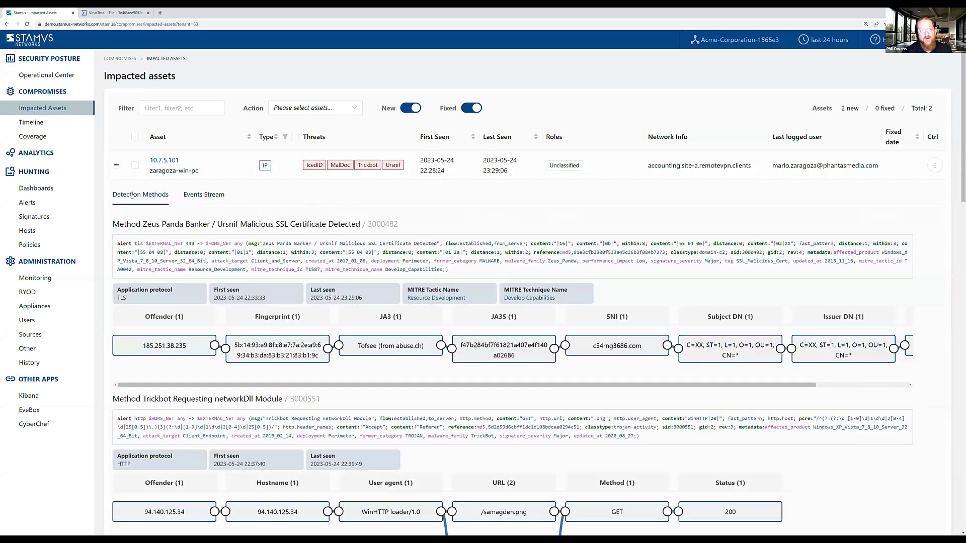
Show the compromise timeline with zoom enabled and magnify the attack period around 22:00 to 00:00
left_click(39, 124)
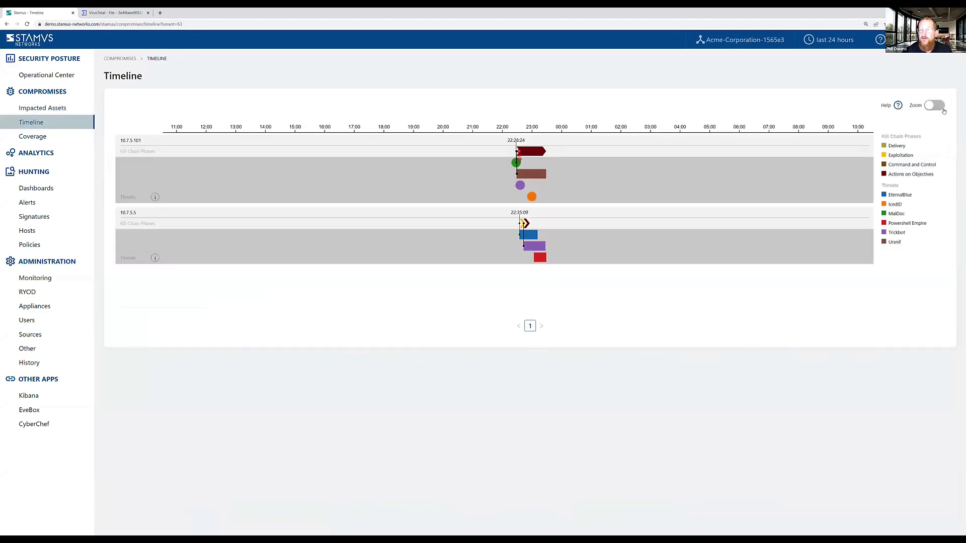
left_click(935, 107)
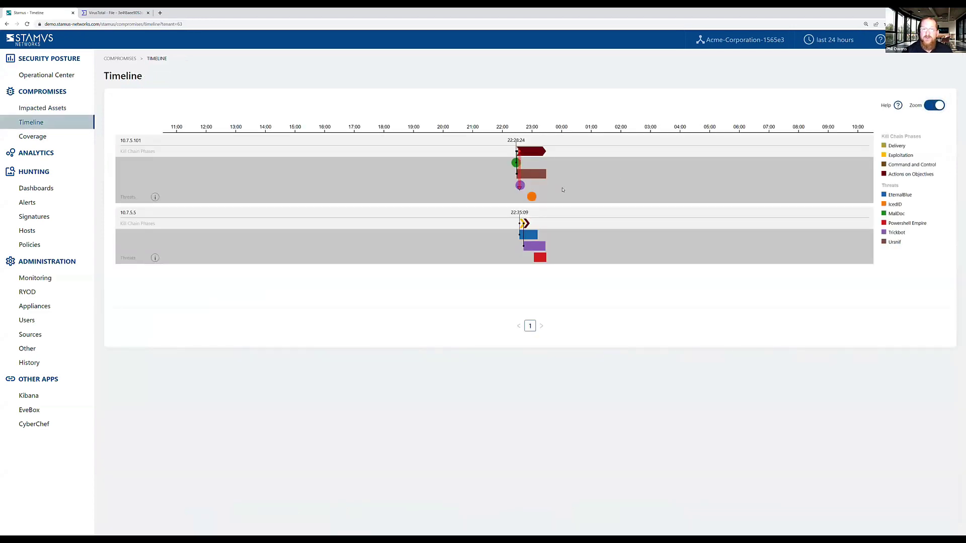
scroll(563, 187, "up", 5)
scroll(317, 173, "up", 4)
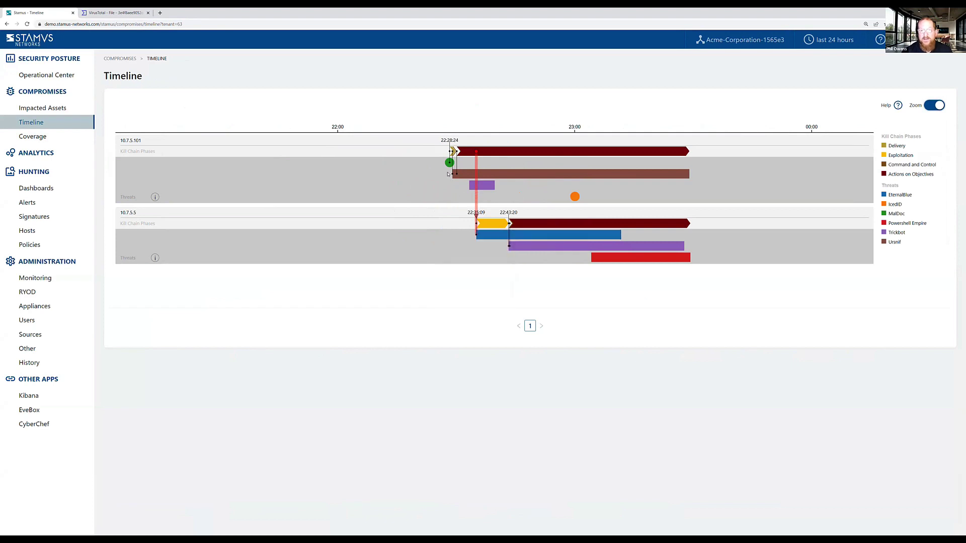
mouse_move(448, 168)
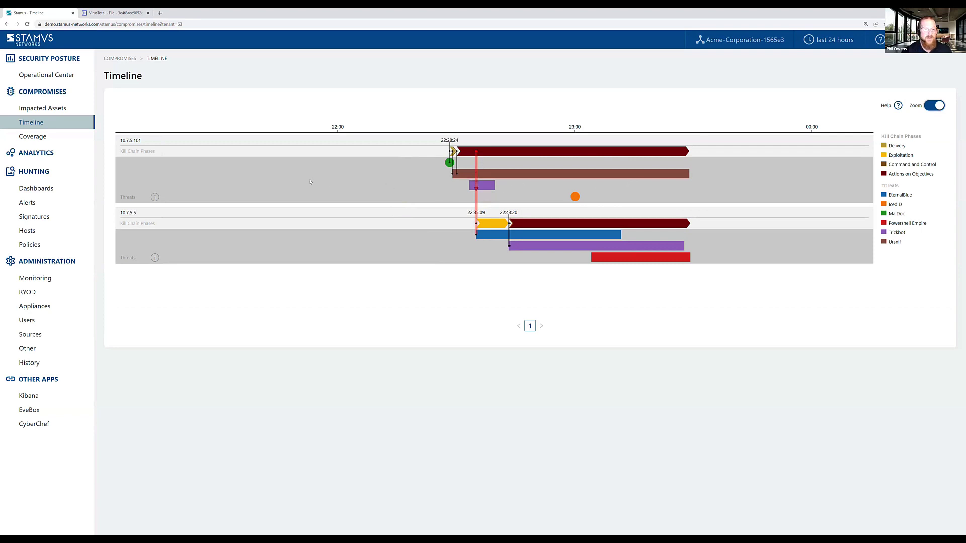
Review the kill chain changes and the offenders of asset 10.7.5.101 from the timeline, closing its details when done
left_click(142, 177)
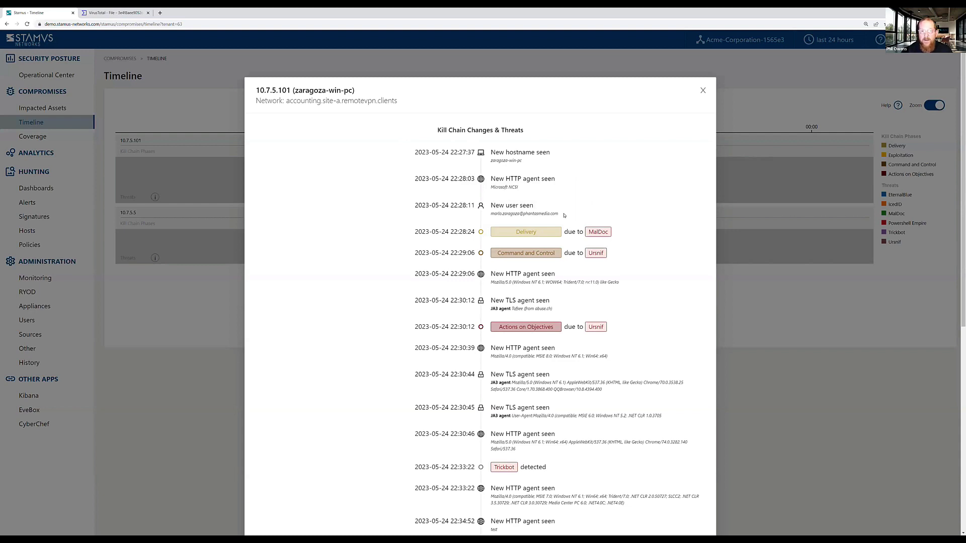
scroll(564, 215, "down", 1)
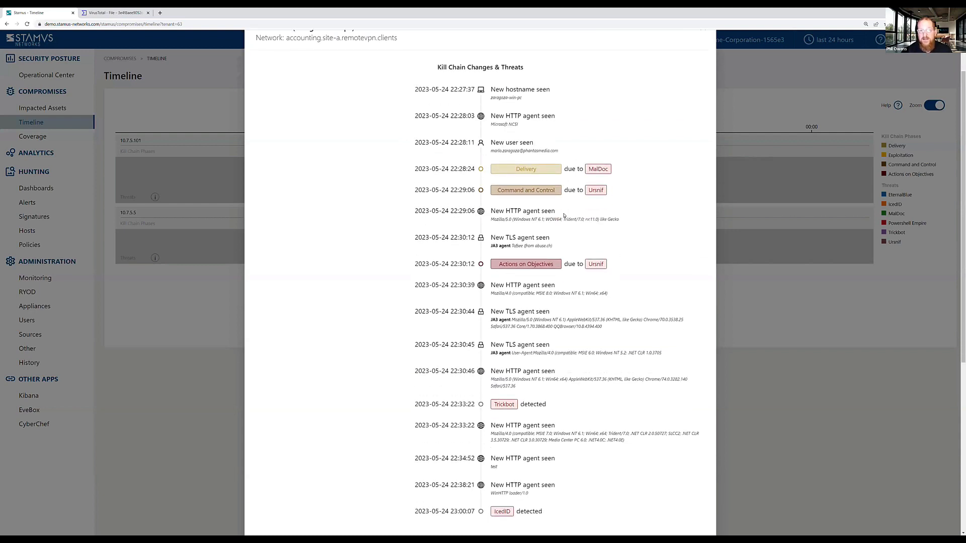
scroll(564, 215, "down", 1)
scroll(564, 214, "down", 1)
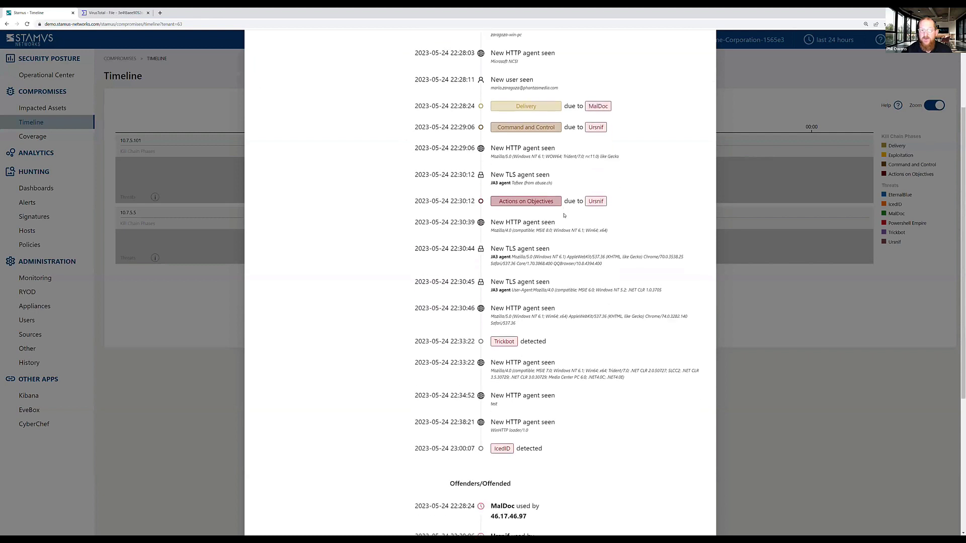
scroll(564, 215, "down", 3)
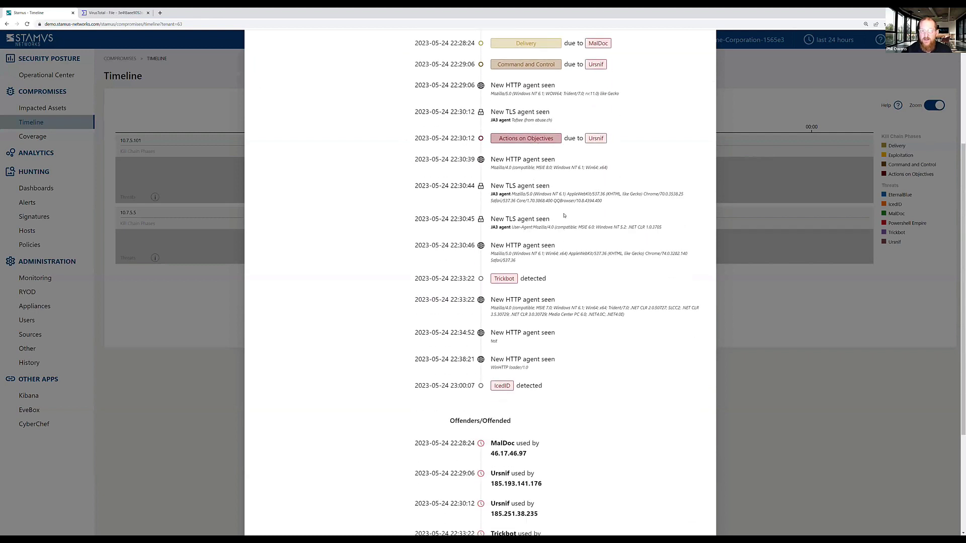
scroll(564, 215, "down", 4)
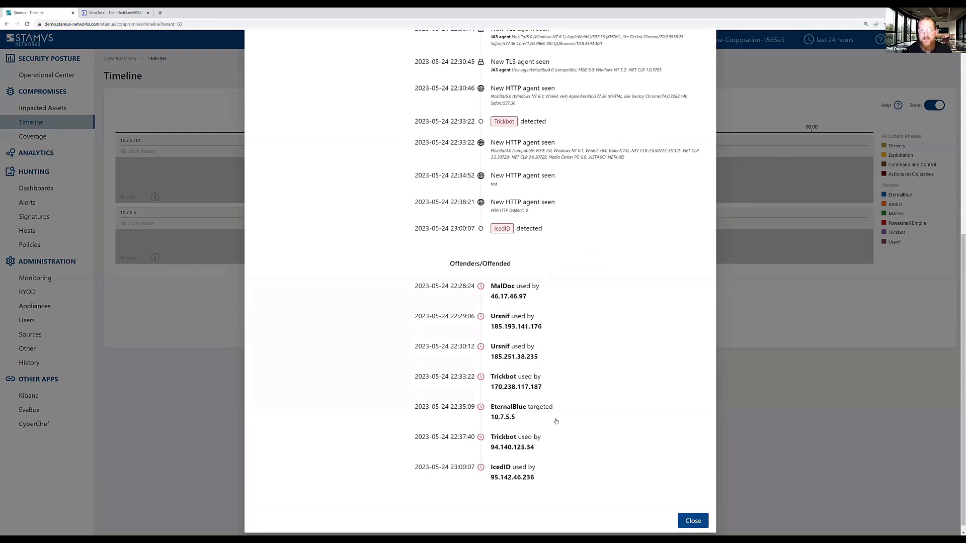
left_click(208, 142)
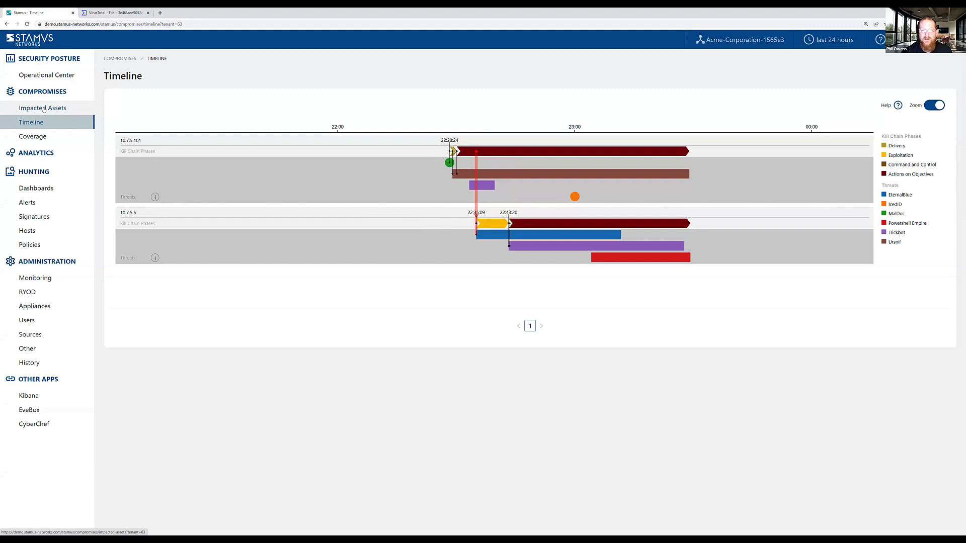
Filter the hunting dashboard by malware family TrickBot and signature ETPRO MALWARE Trickbot Requesting networkDll Module
left_click(40, 194)
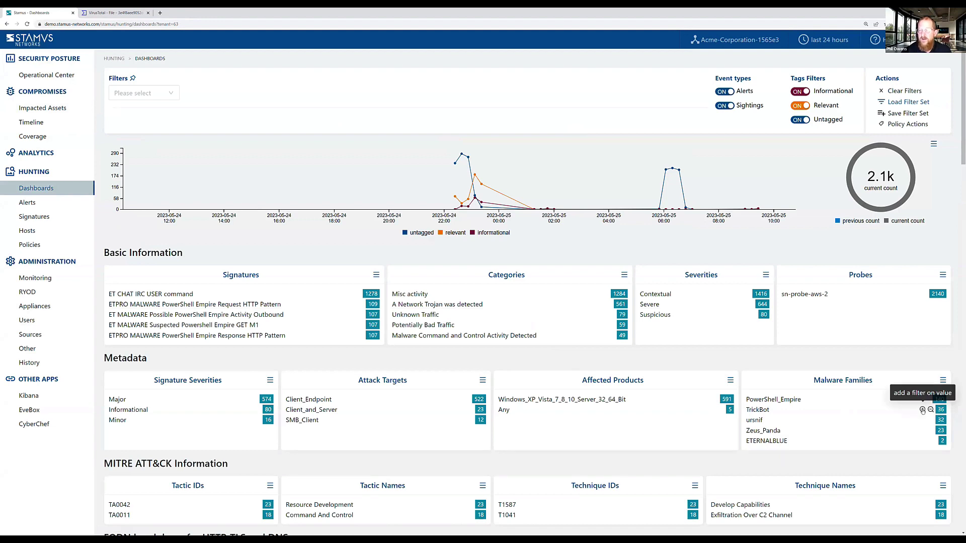
left_click(922, 410)
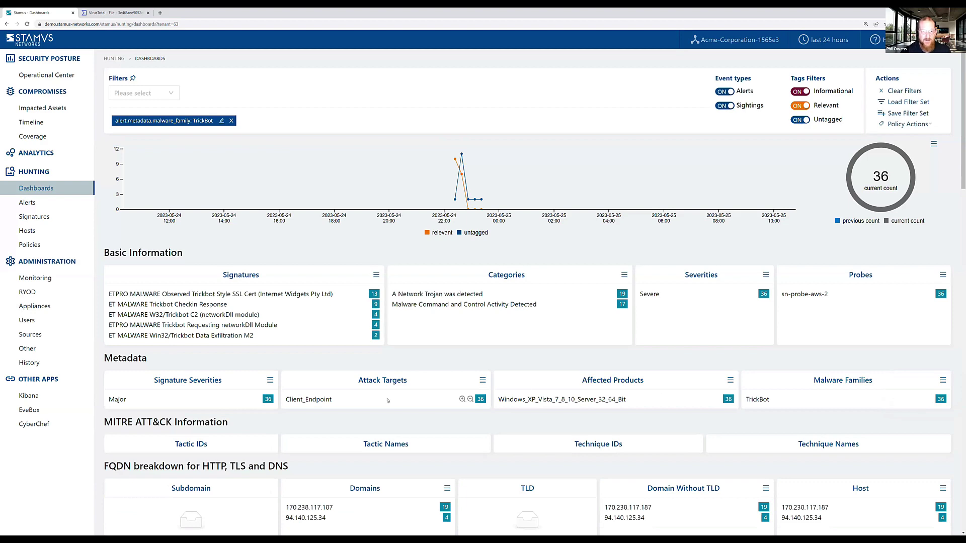
scroll(355, 418, "down", 3)
scroll(355, 419, "down", 2)
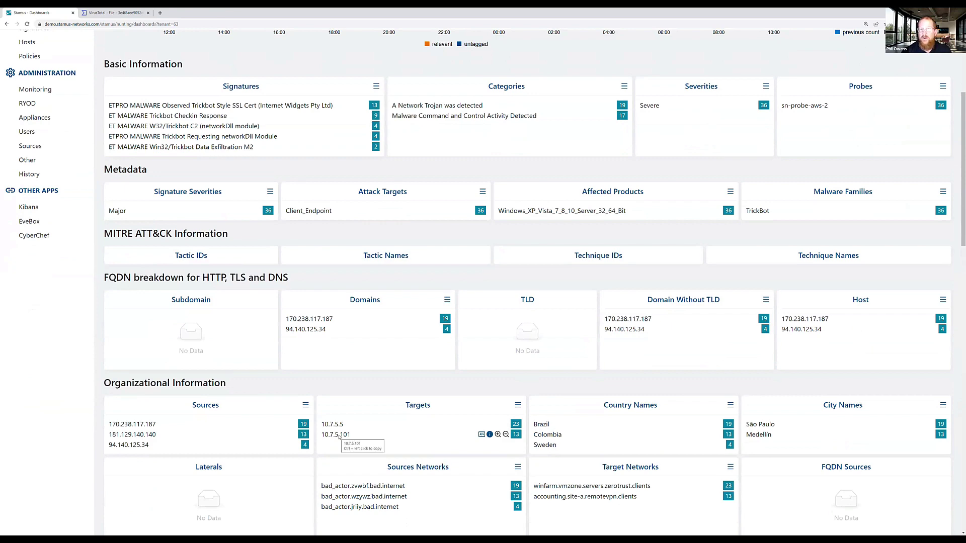
scroll(339, 436, "up", 2)
scroll(339, 436, "up", 2)
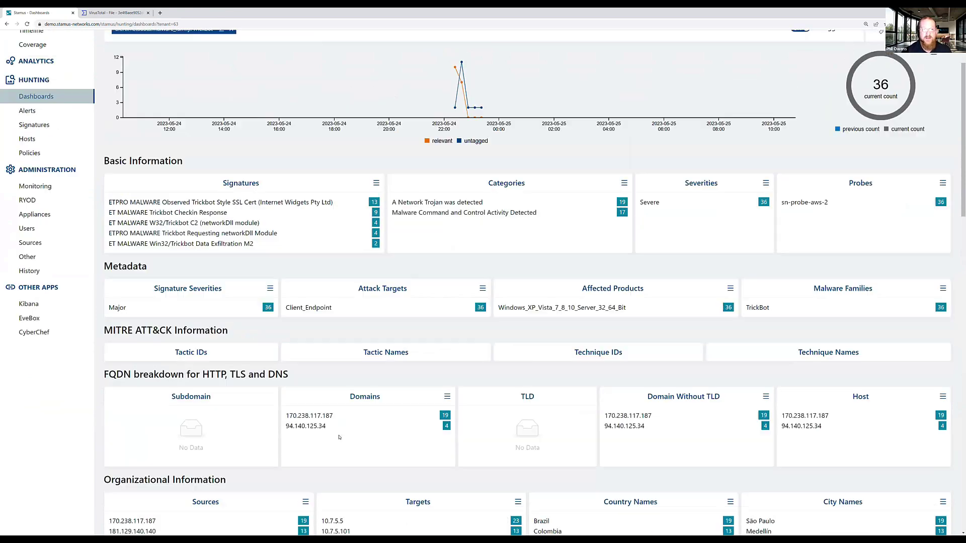
scroll(339, 436, "up", 1)
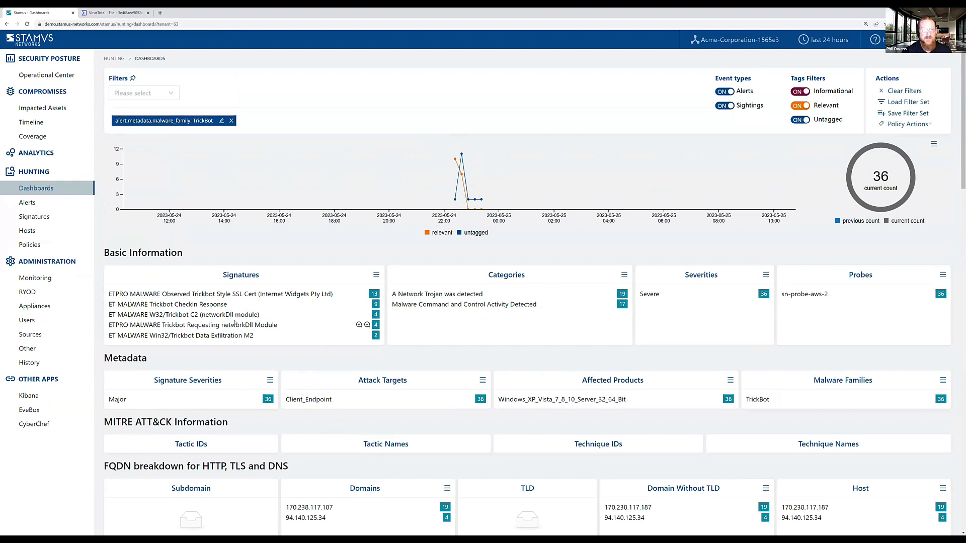
left_click(359, 326)
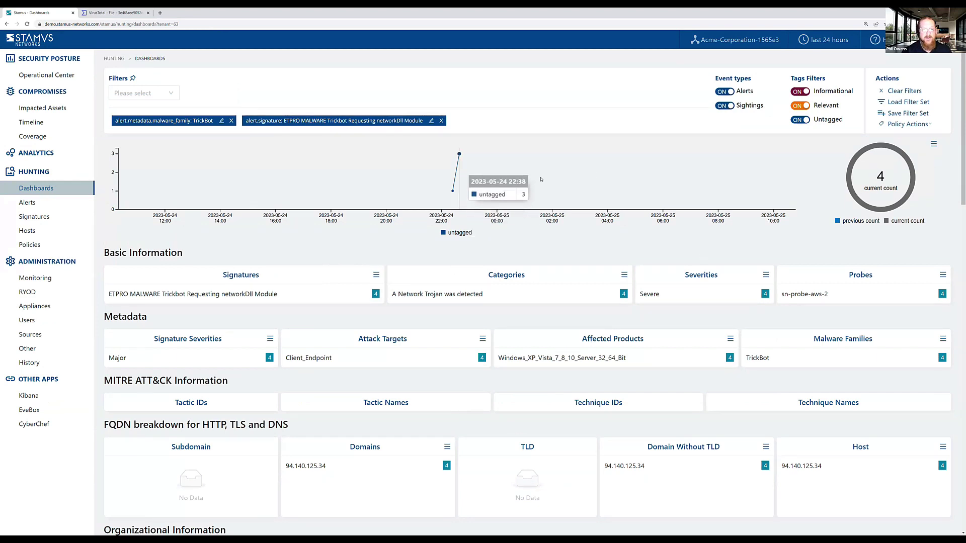
List the alerts matching the filters and examine the synthetic view and printable payload of the 10:46:12 pm alert
left_click(23, 204)
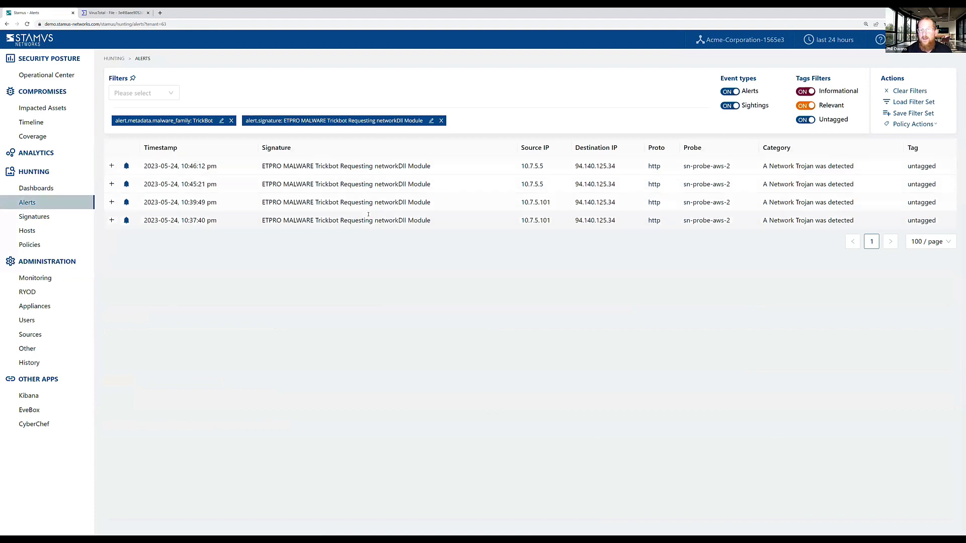
left_click(448, 170)
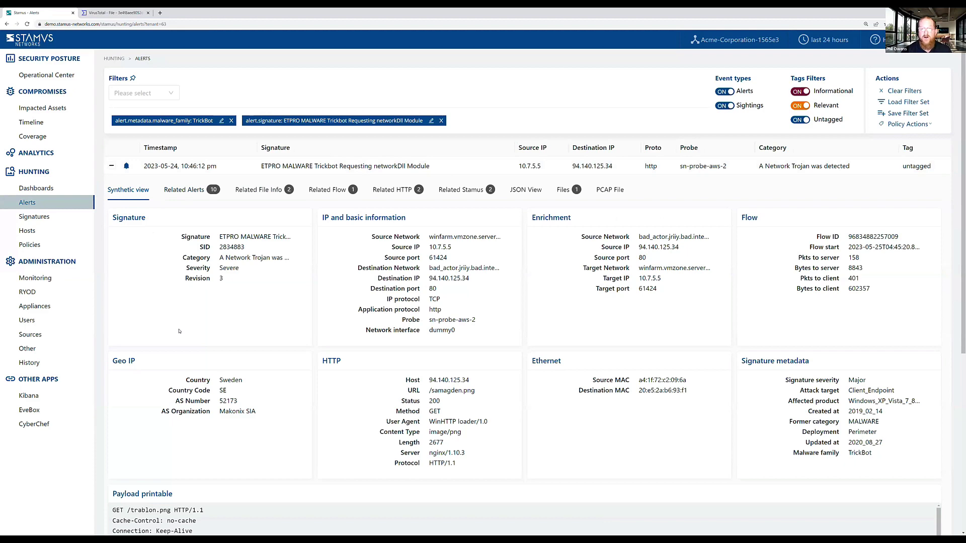
scroll(180, 332, "down", 2)
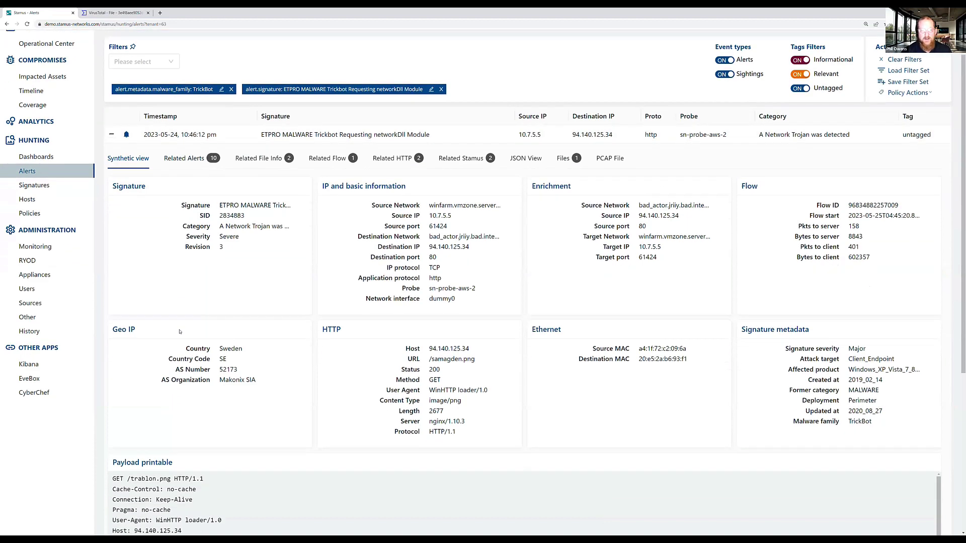
scroll(236, 453, "down", 1)
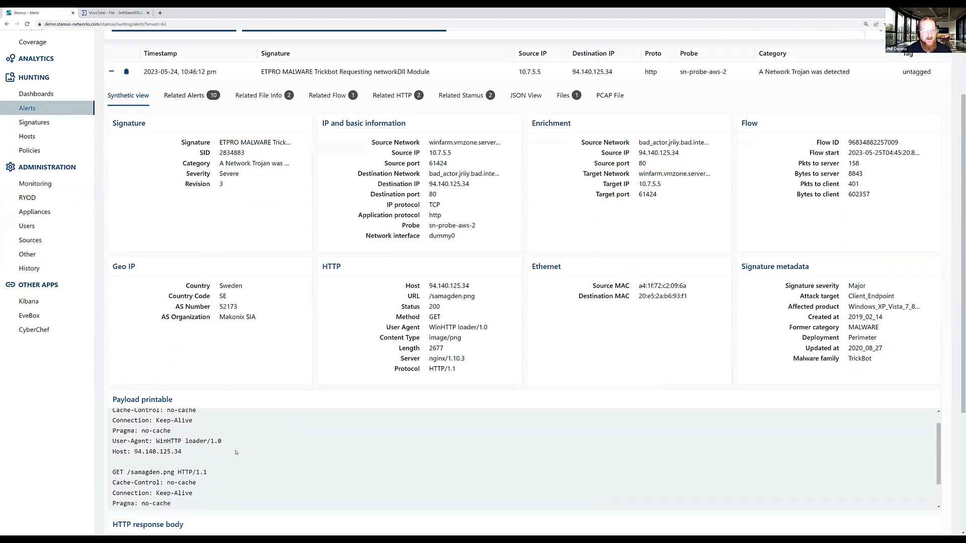
scroll(236, 452, "up", 1)
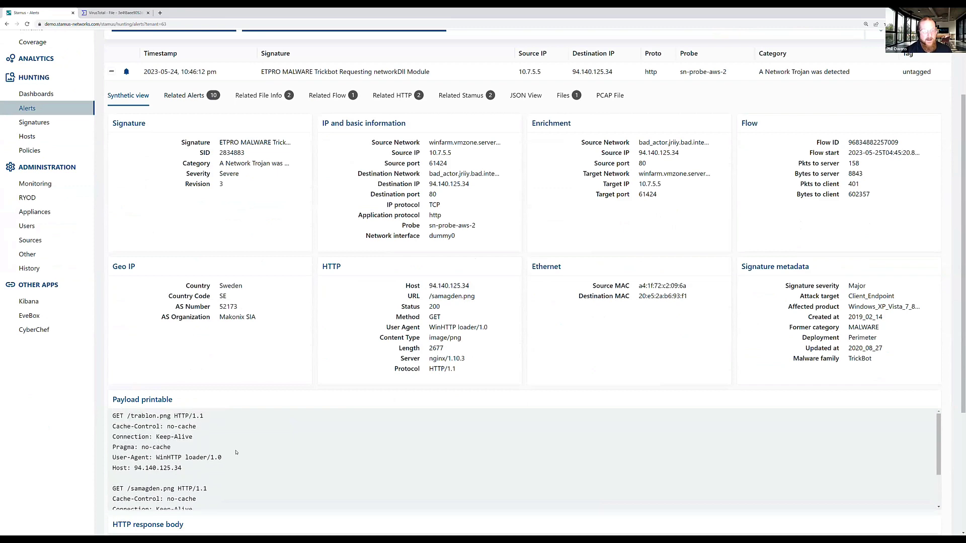
scroll(296, 305, "up", 2)
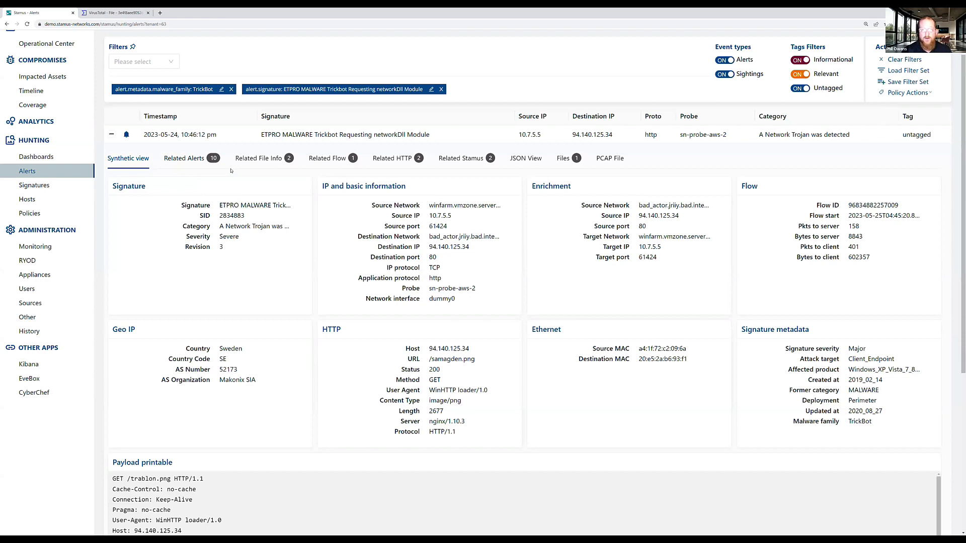
Review the related alerts and the extracted files of the 10:46:12 pm alert
left_click(194, 160)
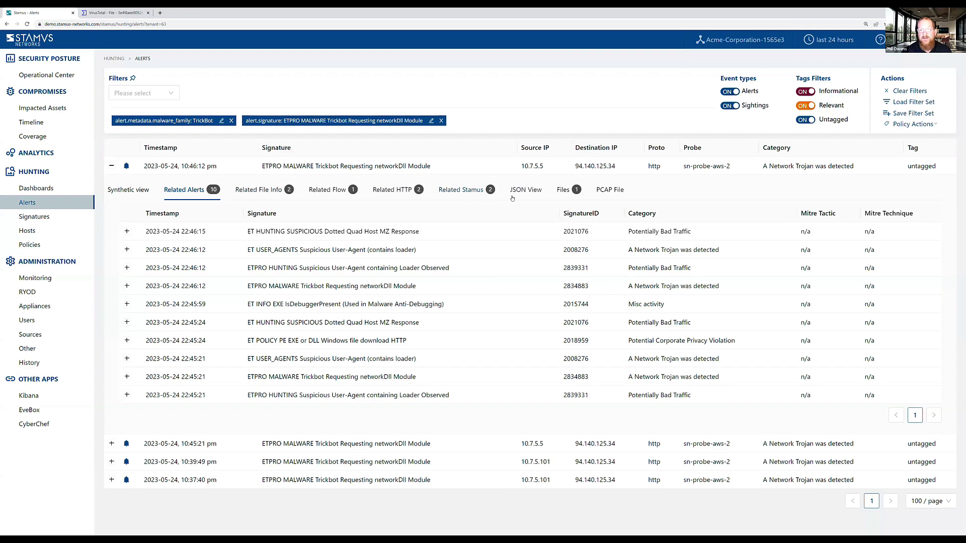
left_click(563, 190)
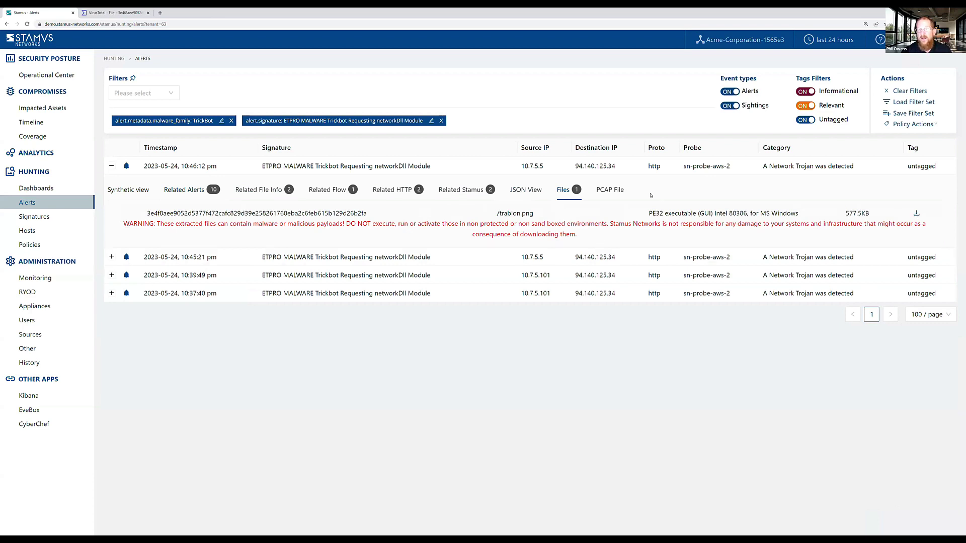
Extract the alert's PCAP file from the probe, then cancel saving it and close the download progress
left_click(613, 191)
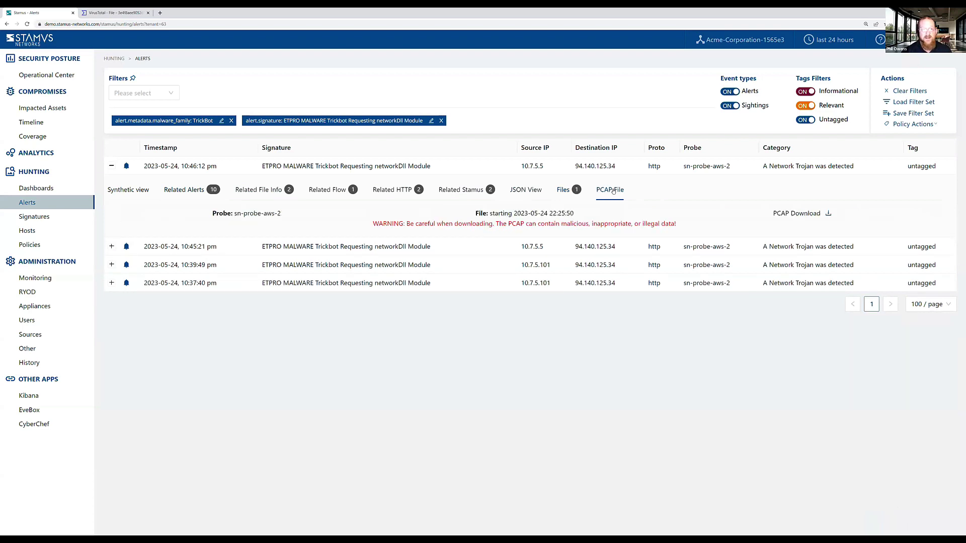
left_click(828, 213)
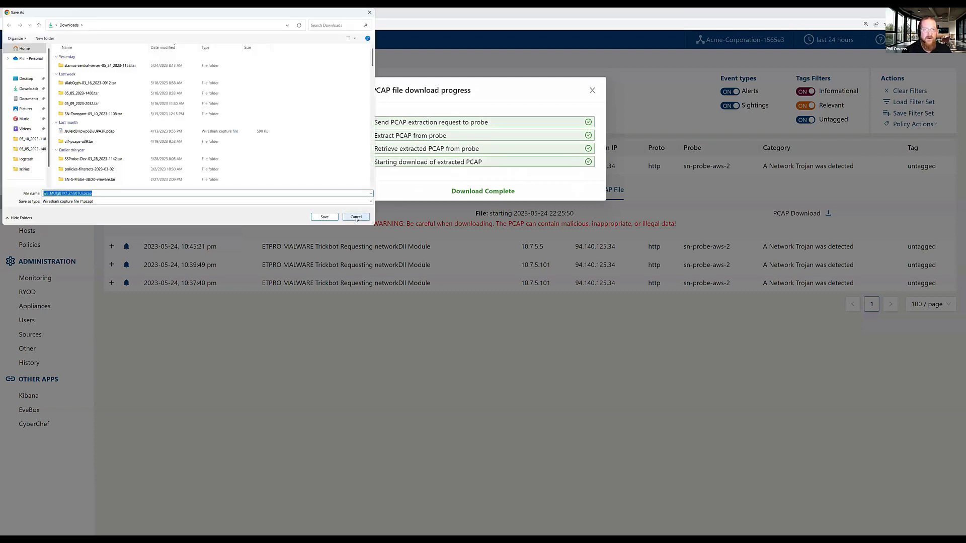
left_click(356, 218)
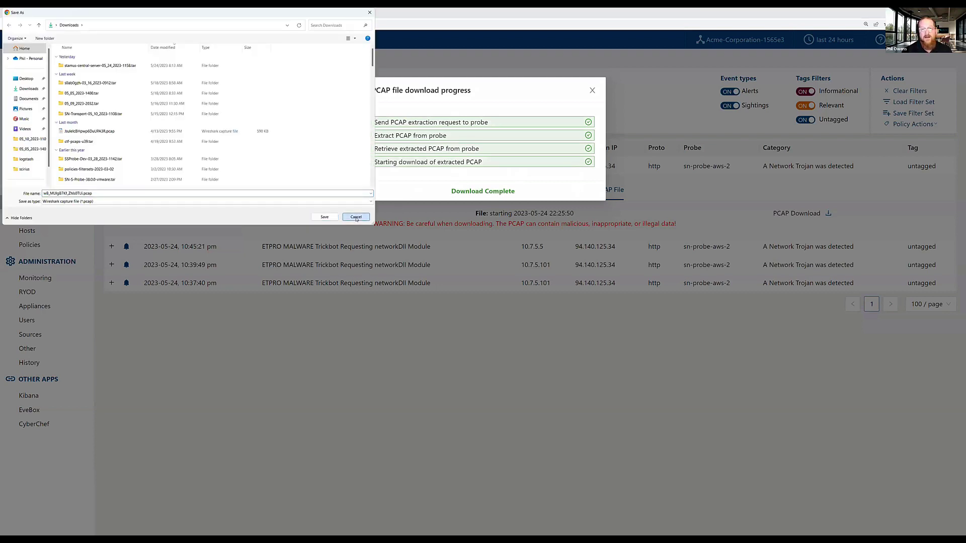
left_click(356, 218)
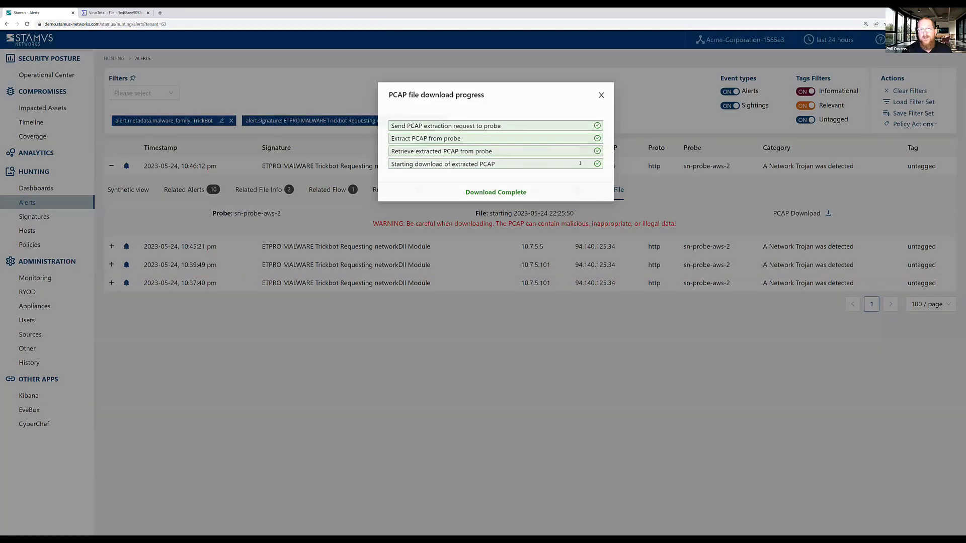
left_click(592, 91)
Return to the alert's extracted files to examine the hash of /trablon.png
left_click(562, 189)
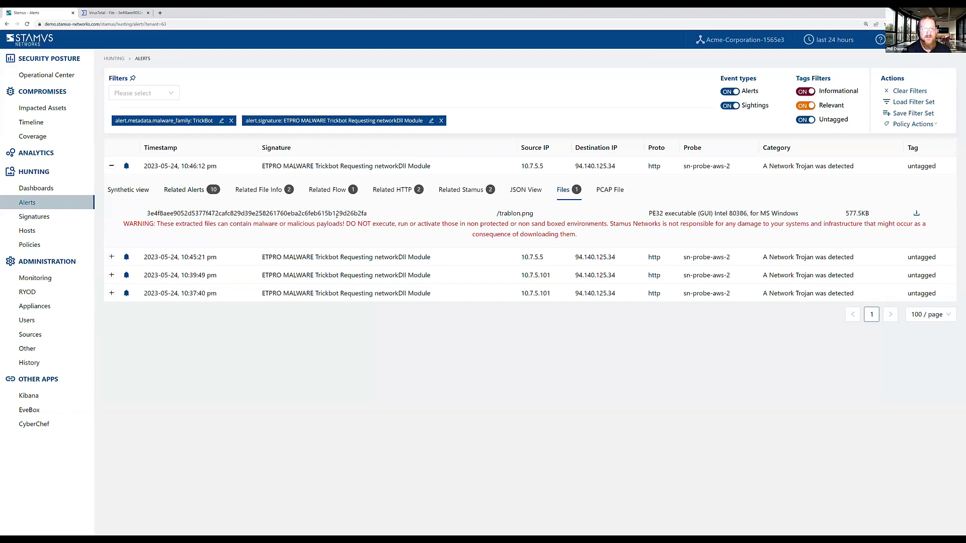
Select the hash of /trablon.png and switch to its VirusTotal report to examine the security vendors' detections
double_click(311, 214)
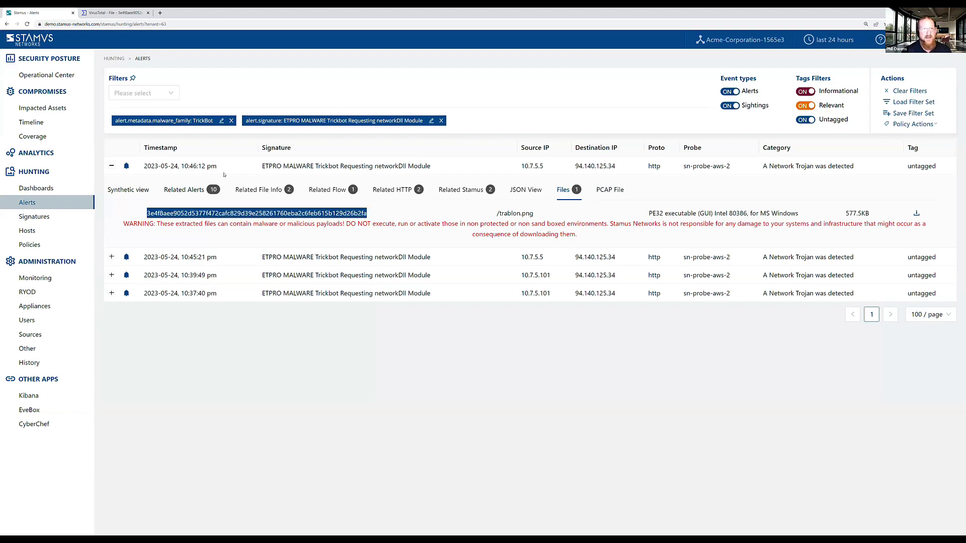
left_click(112, 13)
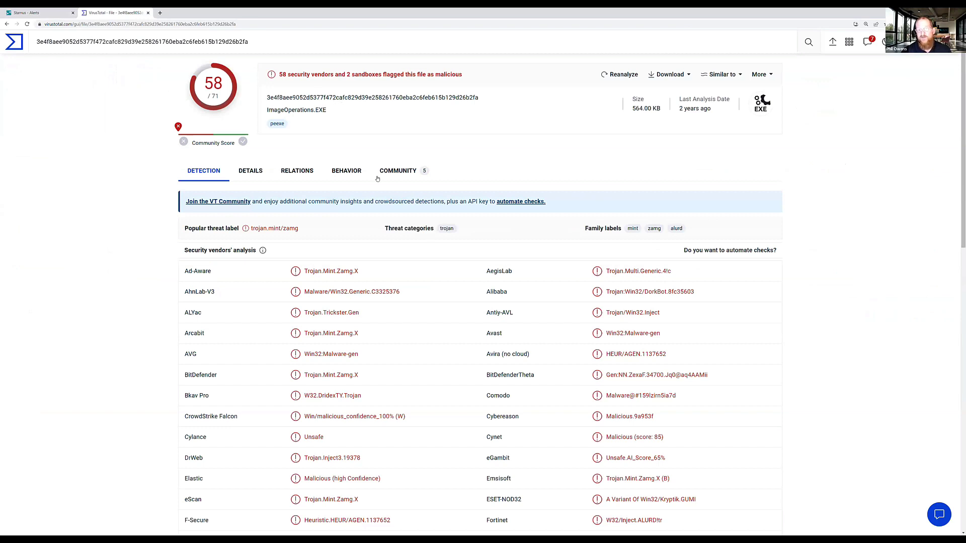
scroll(377, 178, "down", 7)
scroll(378, 179, "up", 6)
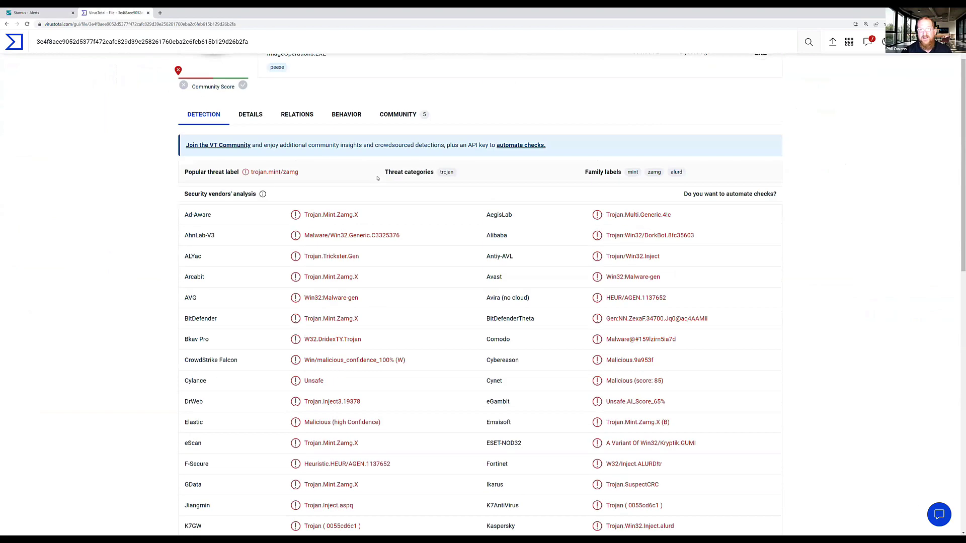
scroll(377, 178, "up", 1)
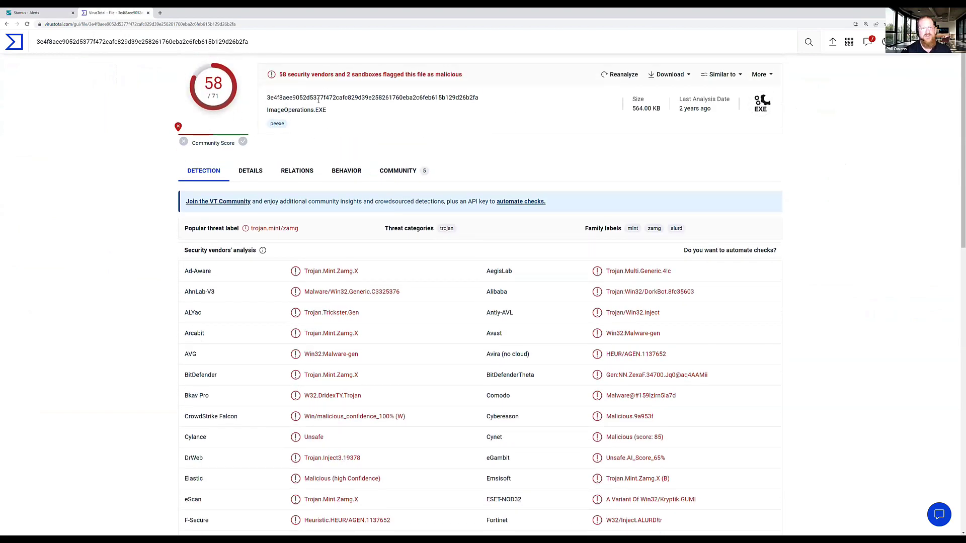
scroll(394, 288, "down", 2)
scroll(393, 289, "up", 2)
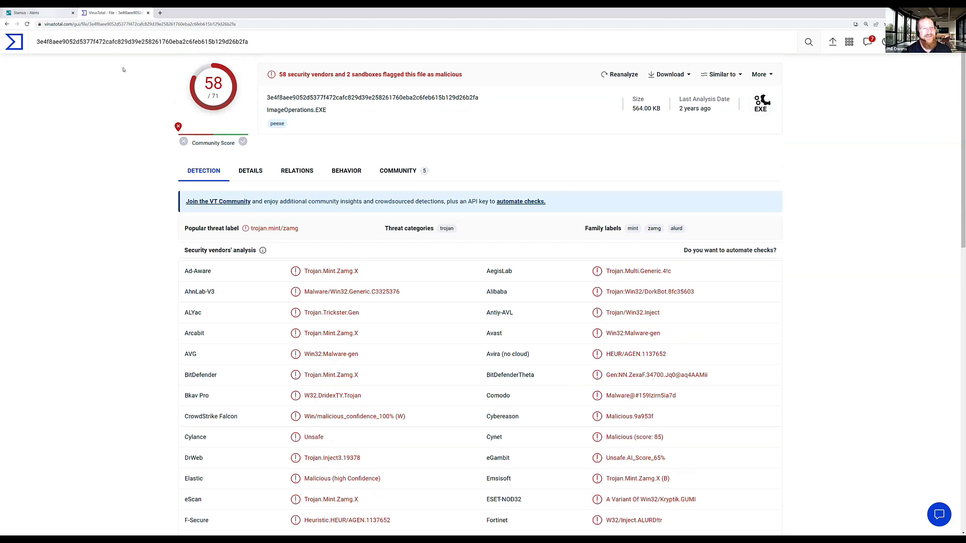
Switch back to Stamus and view the related flow of the 10:46:12 pm alert
key("ctrl+shift+Tab")
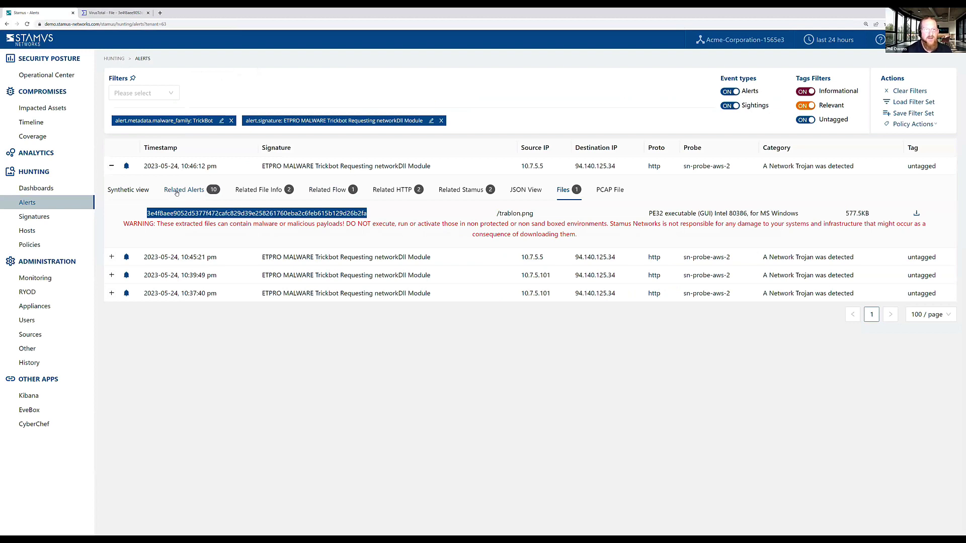
left_click(320, 194)
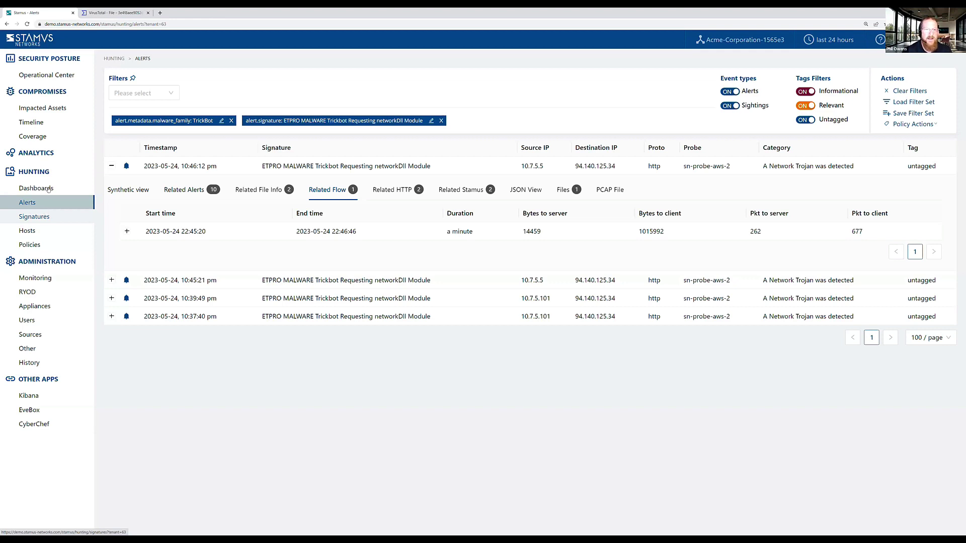
Show the hunting dashboards for the current filters, and open the new filter set form, closing it without saving
left_click(36, 188)
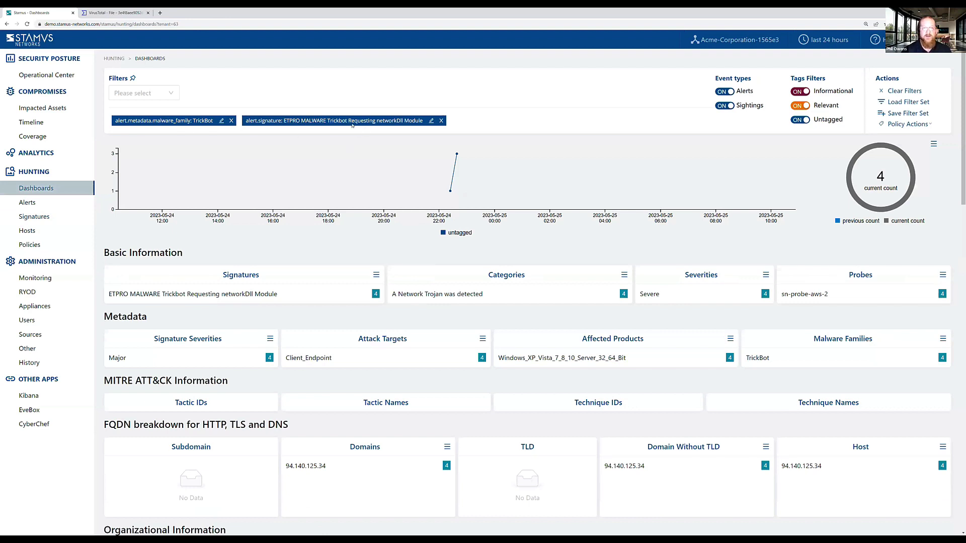
left_click(914, 126)
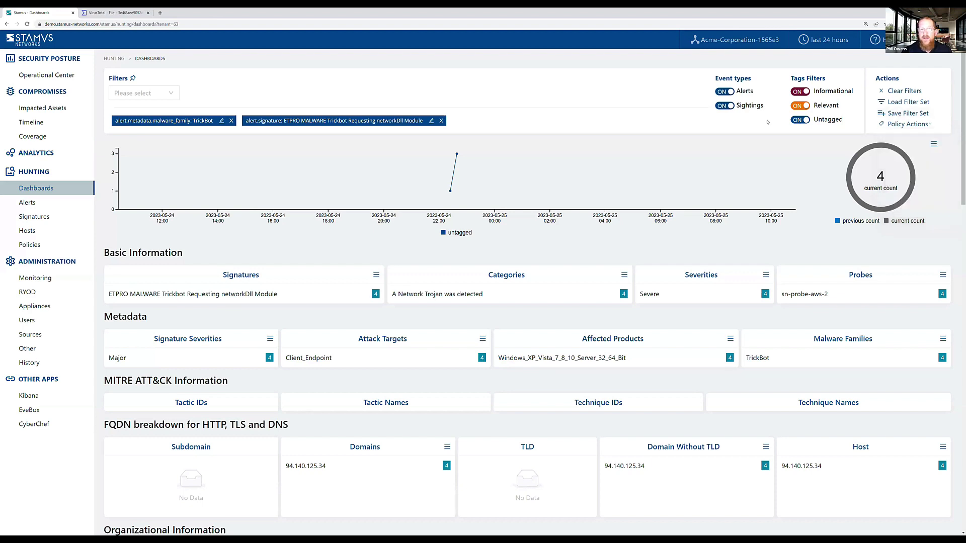
left_click(899, 114)
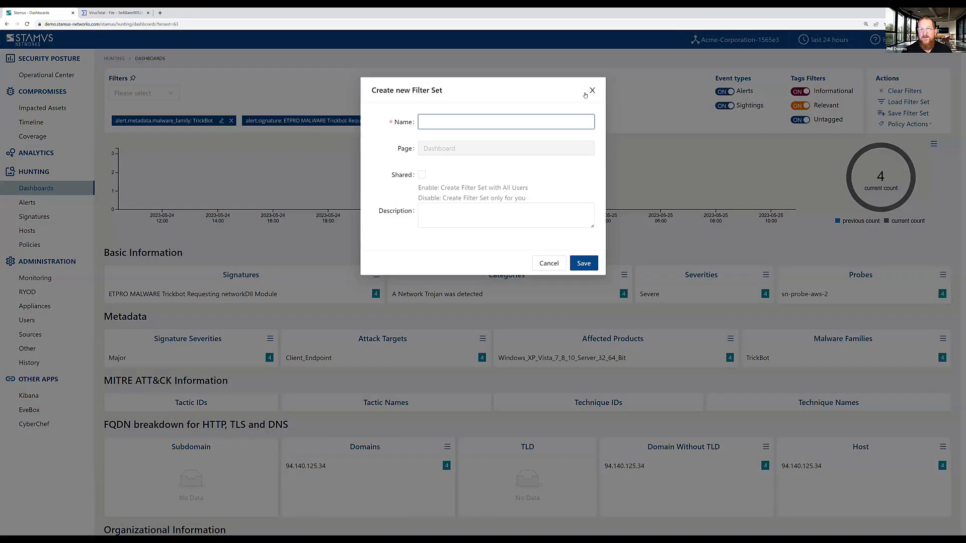
left_click(591, 91)
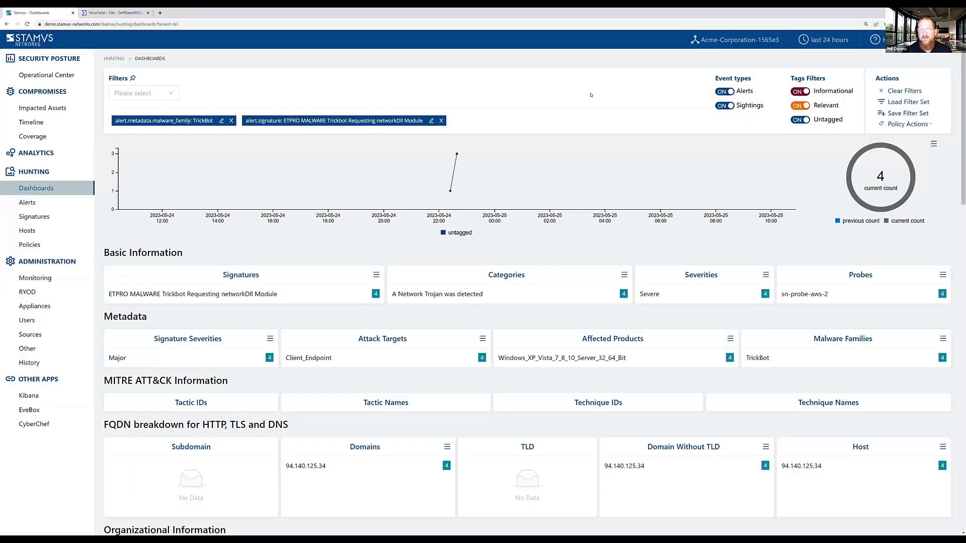
Search the filter sets for "ob" and load the predefined set "Hunt: HTTP Obfuscated executable as Image cont..."
left_click(909, 102)
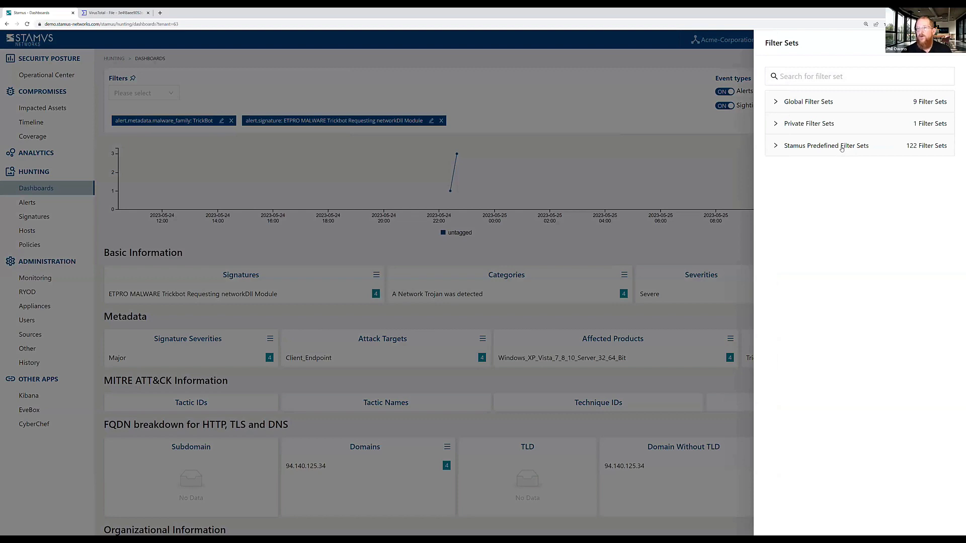
left_click(841, 146)
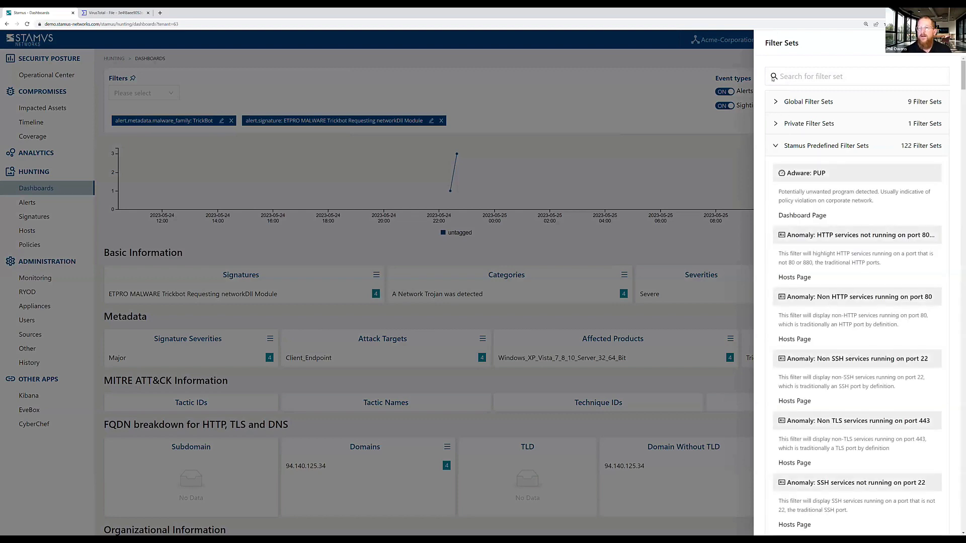
left_click(797, 76)
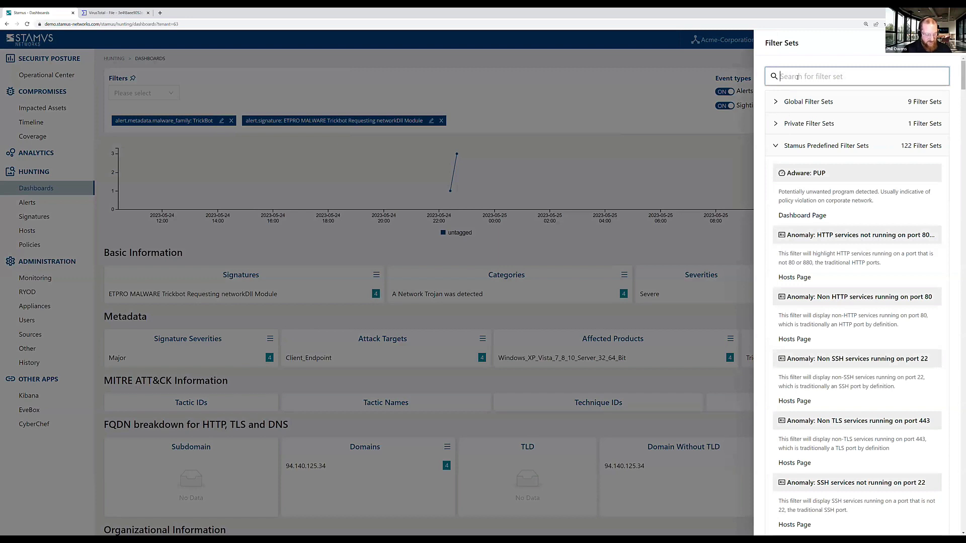
type("ob")
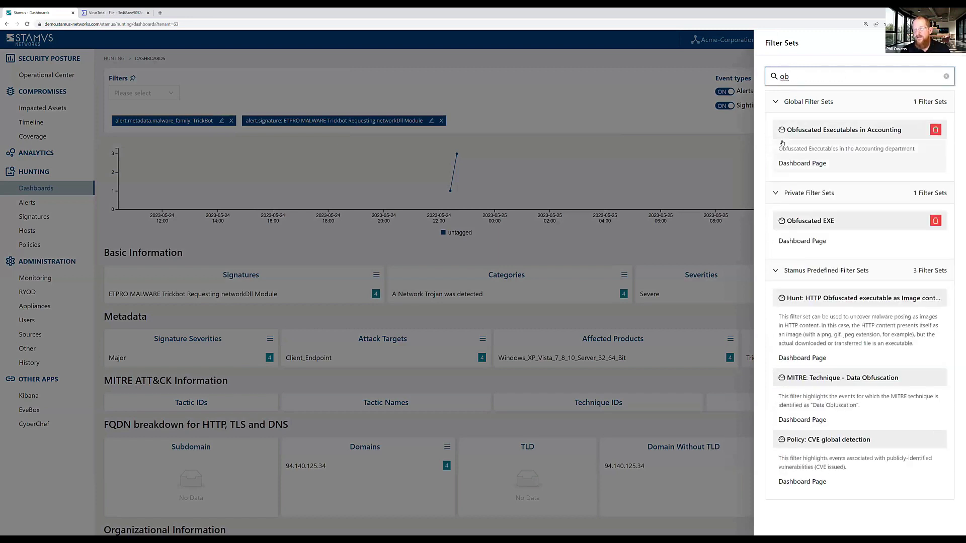
left_click(811, 343)
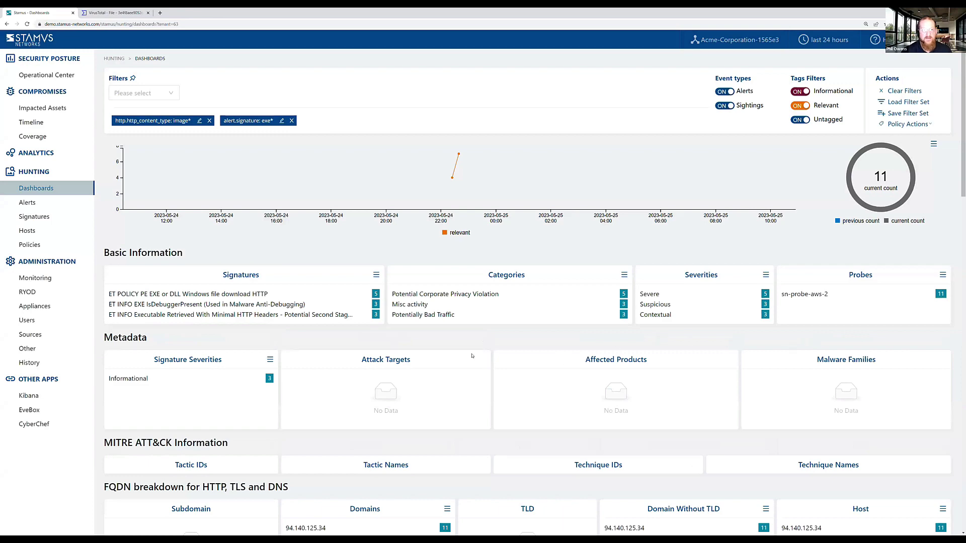
Examine the filtered dashboard's organizational, IP and HTTP information, including the requested URLs
scroll(404, 341, "down", 1)
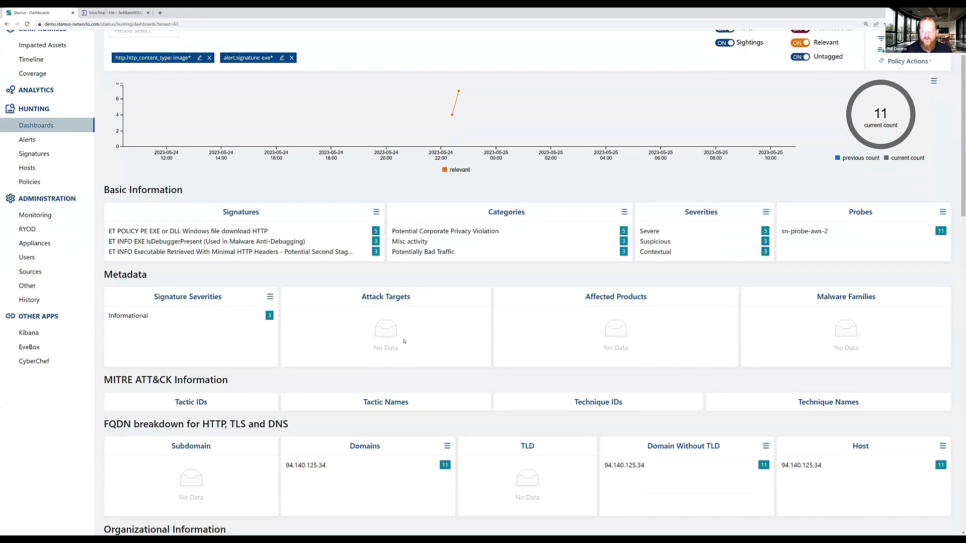
scroll(404, 341, "down", 4)
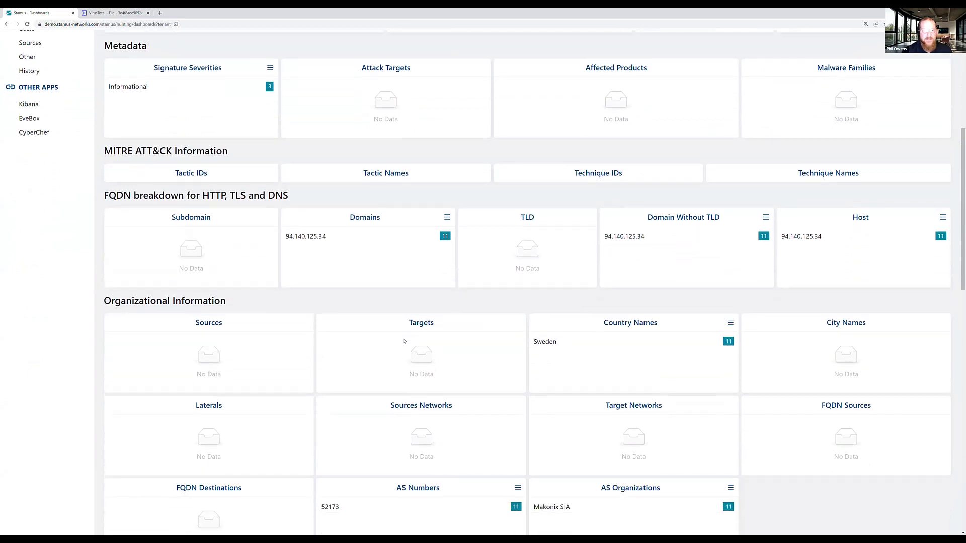
scroll(404, 342, "down", 5)
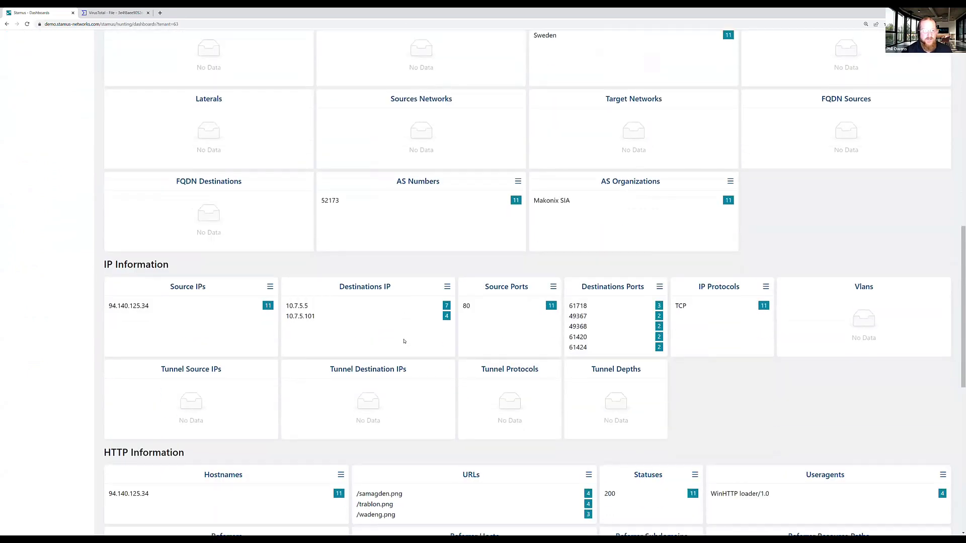
scroll(404, 341, "down", 2)
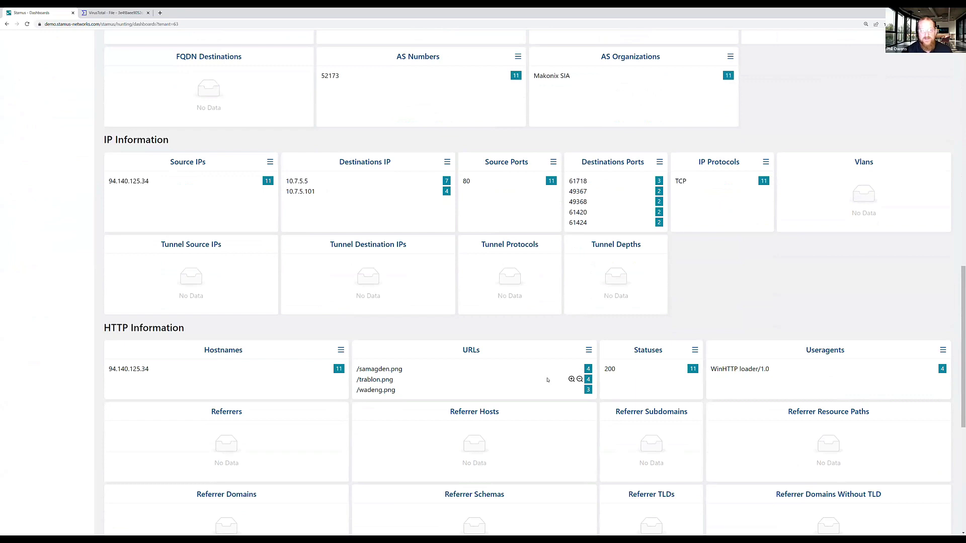
scroll(403, 355, "down", 1)
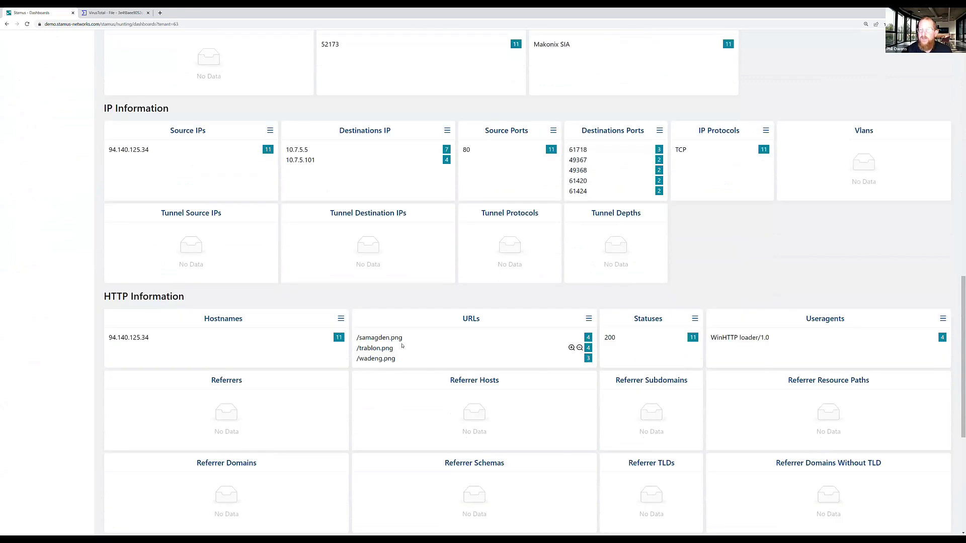
scroll(401, 346, "up", 12)
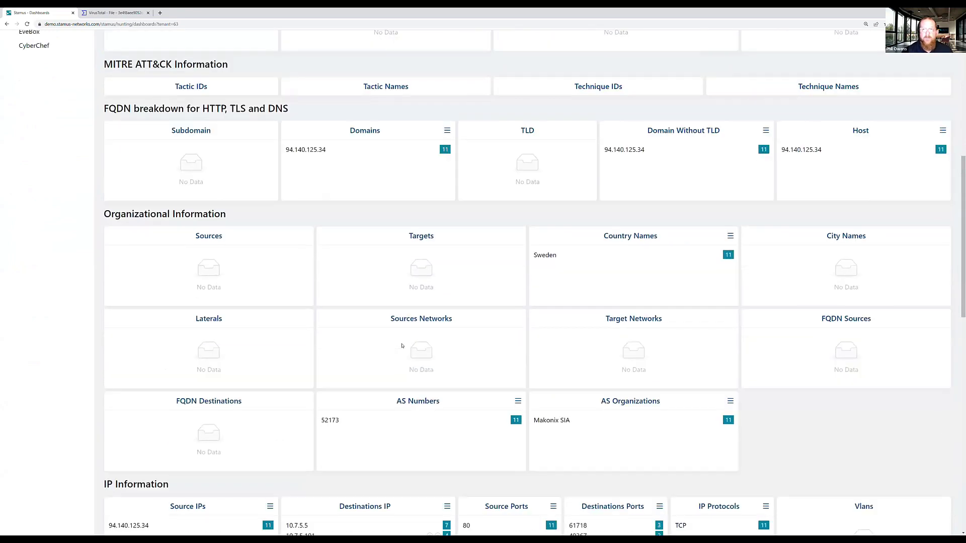
scroll(402, 346, "up", 2)
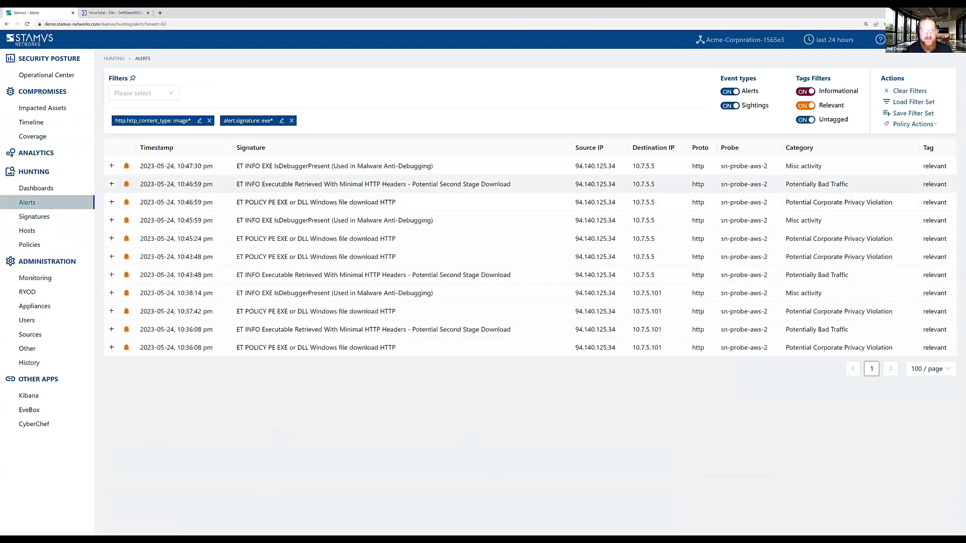
In the filtered alerts, expand the 10:46:59 pm "ET INFO Executable Retrieved" alert to examine its HTTP content type, URL, payload and extracted files
left_click(283, 184)
scroll(266, 251, "down", 3)
scroll(244, 331, "down", 2)
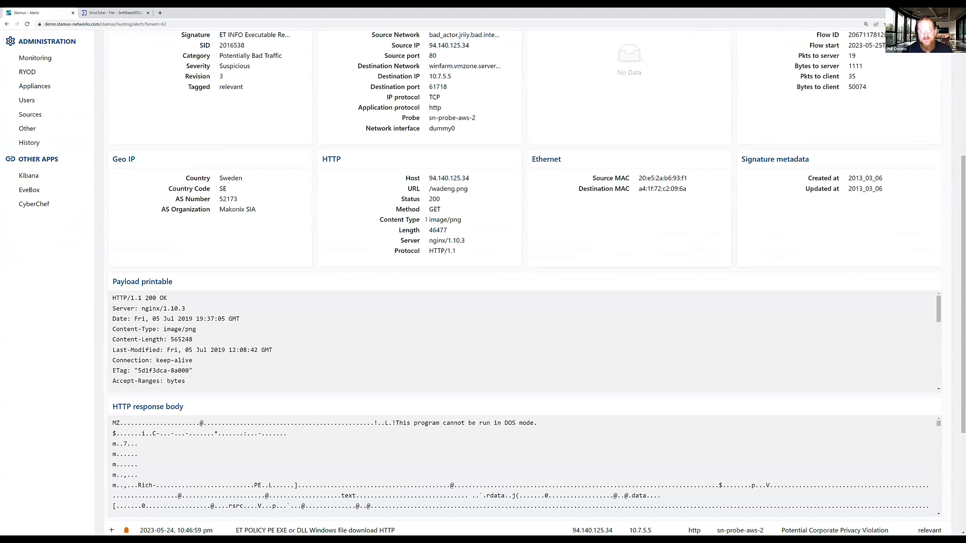
left_click_drag(426, 220, 463, 218)
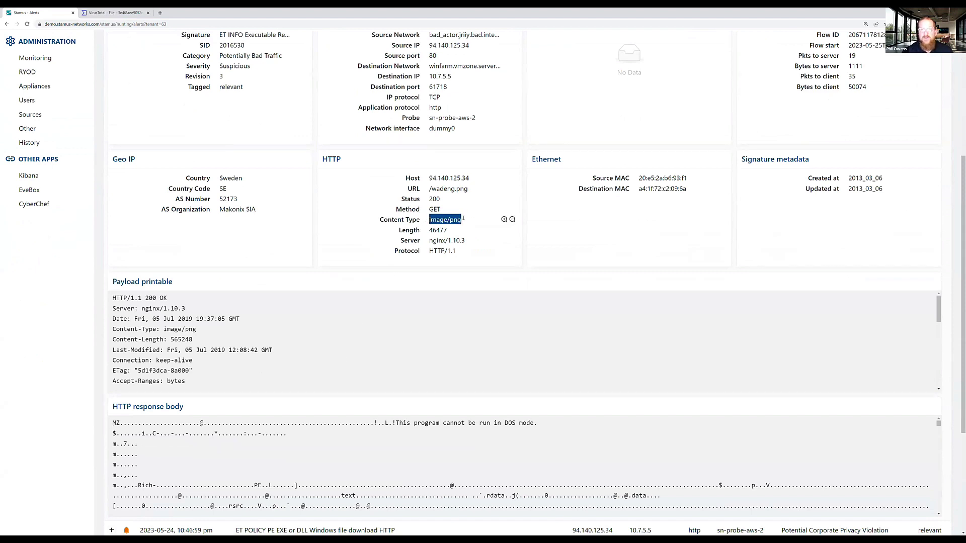
left_click(450, 190)
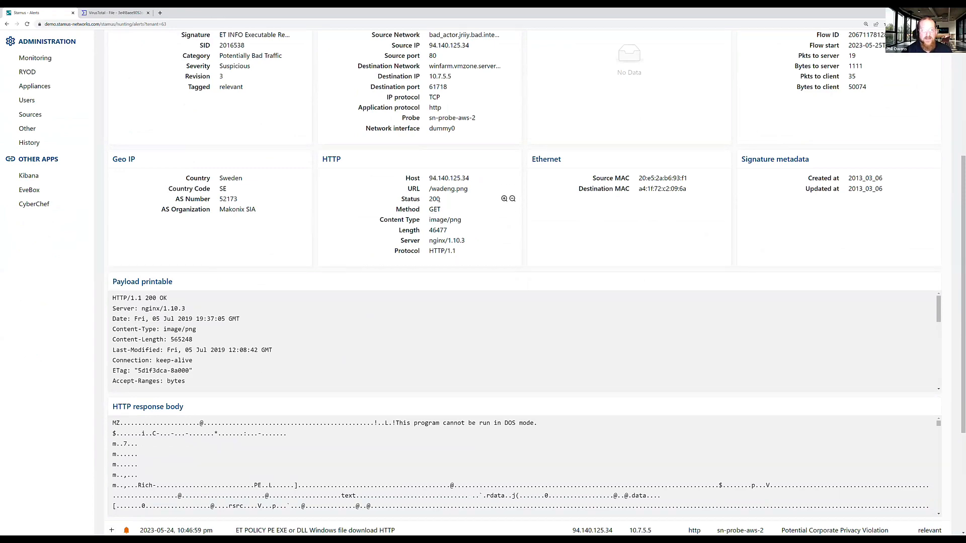
scroll(439, 200, "up", 5)
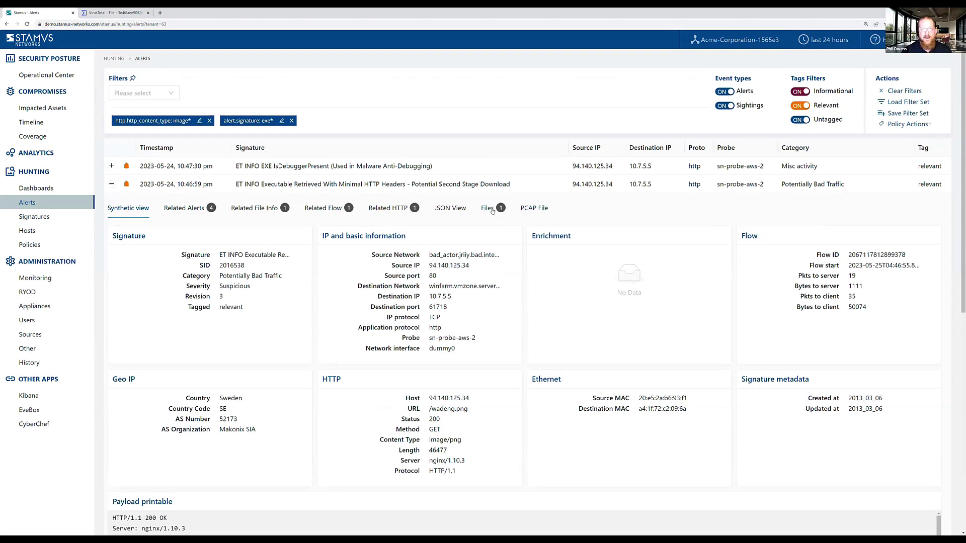
left_click(492, 210)
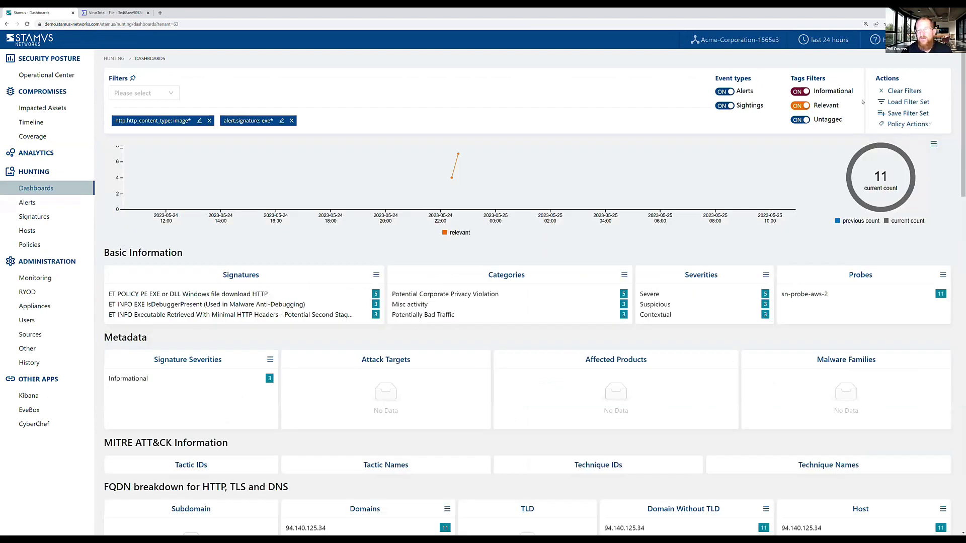
From the dashboard, reopen the filter sets, search for "pol" and browse the Stamus predefined policy filter sets
left_click(899, 103)
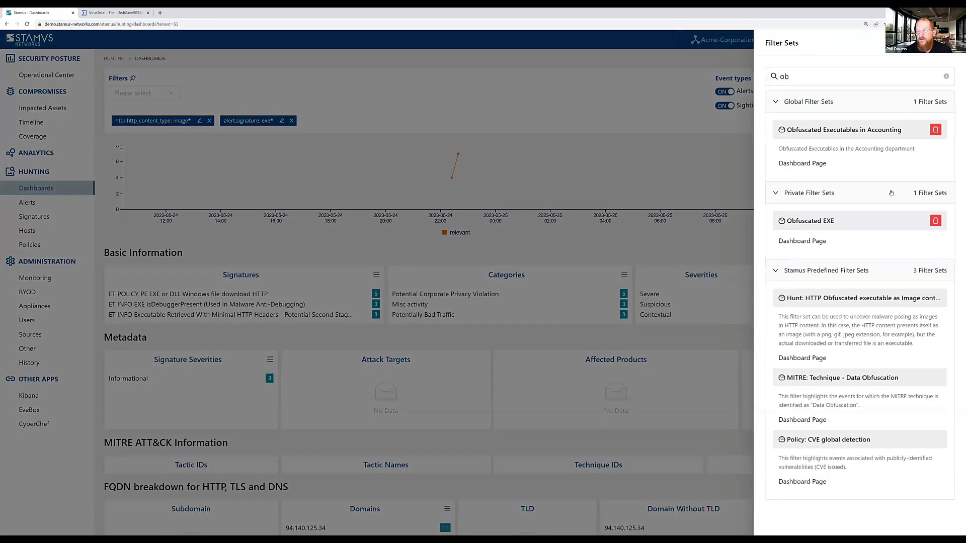
left_click(945, 76)
left_click(810, 77)
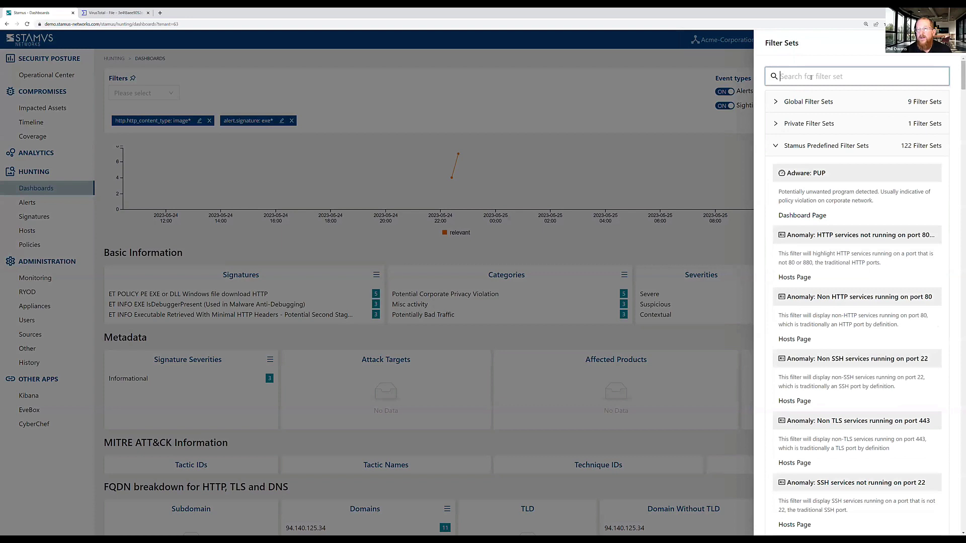
type("polo")
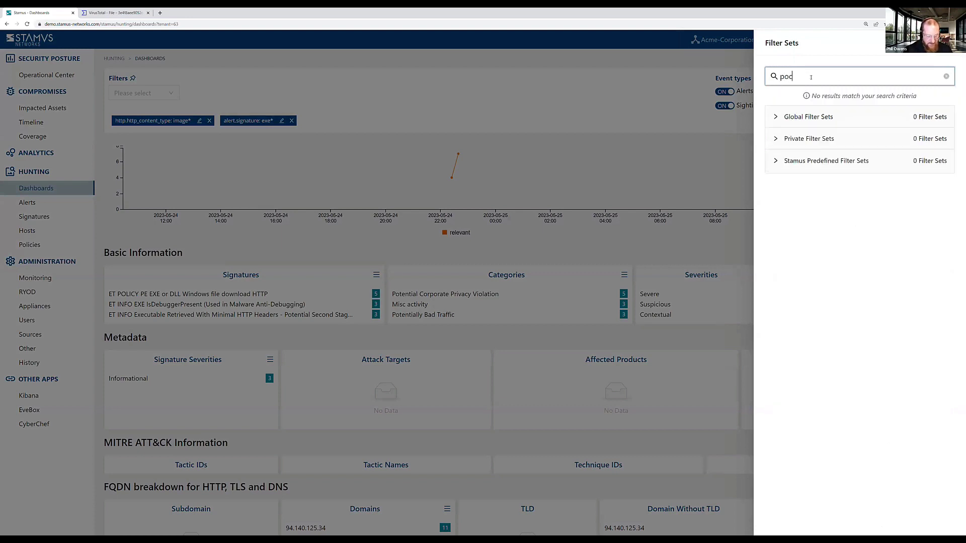
key("BackSpace")
key("BackSpace")
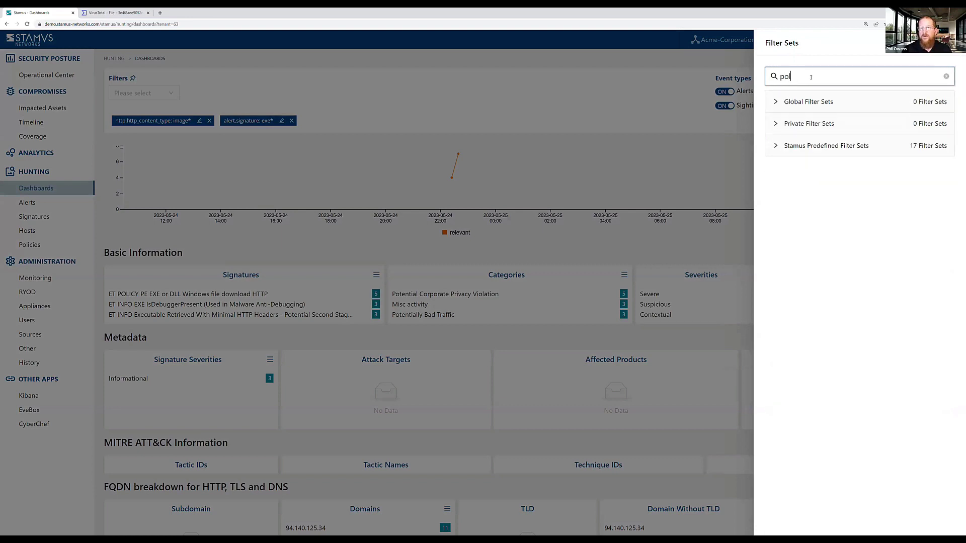
type("l")
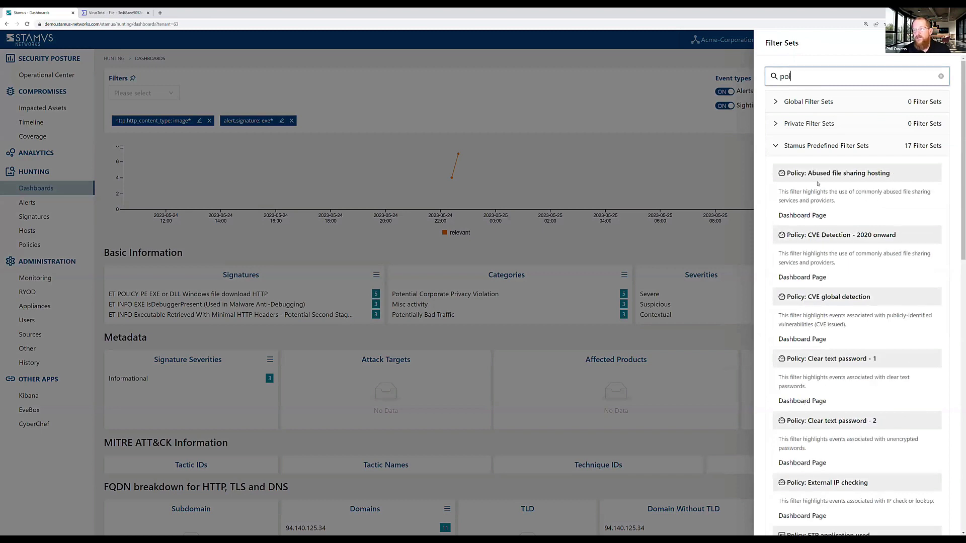
scroll(817, 231, "down", 2)
scroll(817, 230, "down", 4)
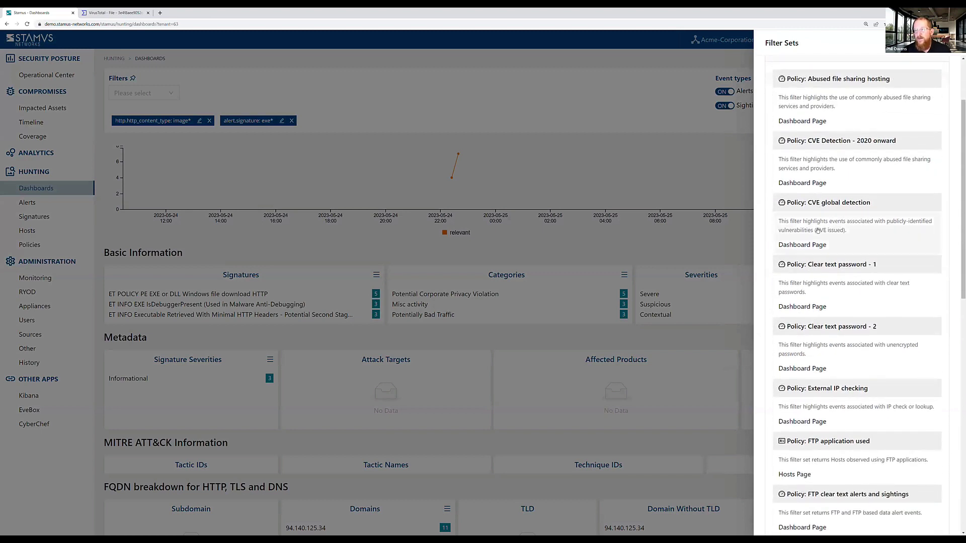
scroll(818, 228, "down", 5)
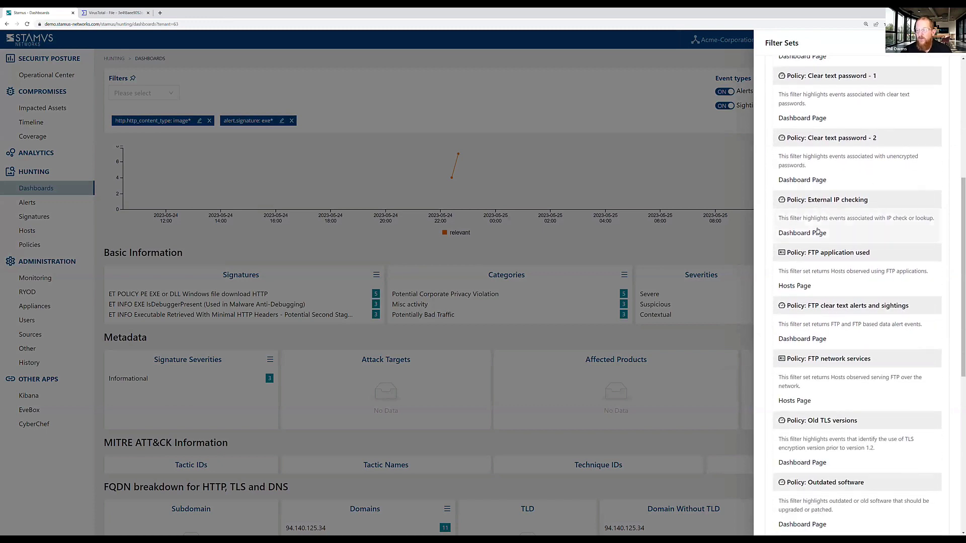
Finish browsing the policy filter sets, close the list and clear all active dashboard filters
scroll(817, 231, "down", 2)
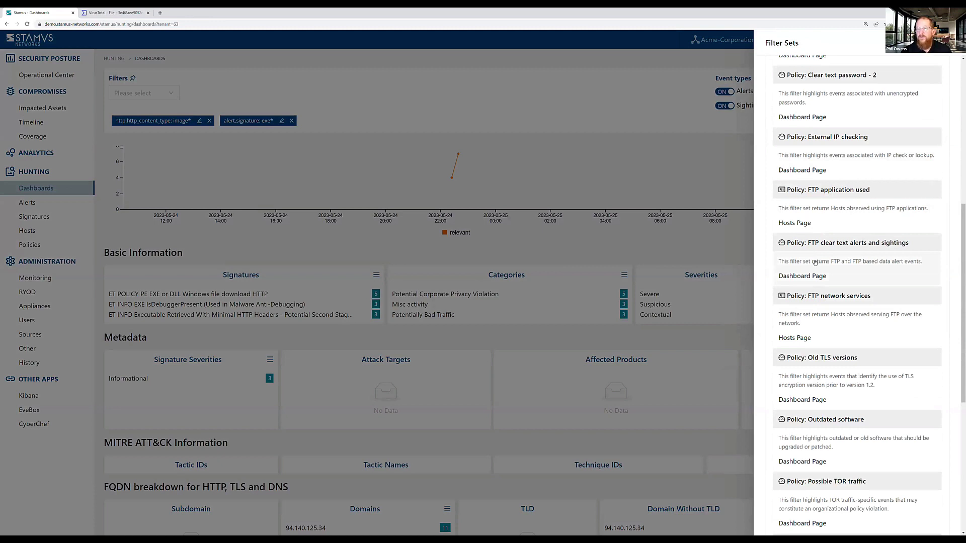
left_click(610, 127)
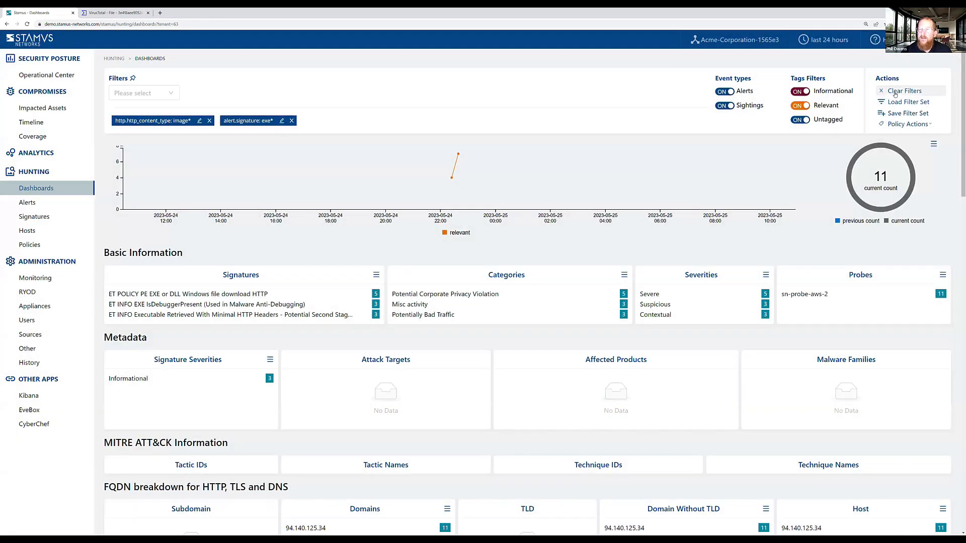
left_click(894, 92)
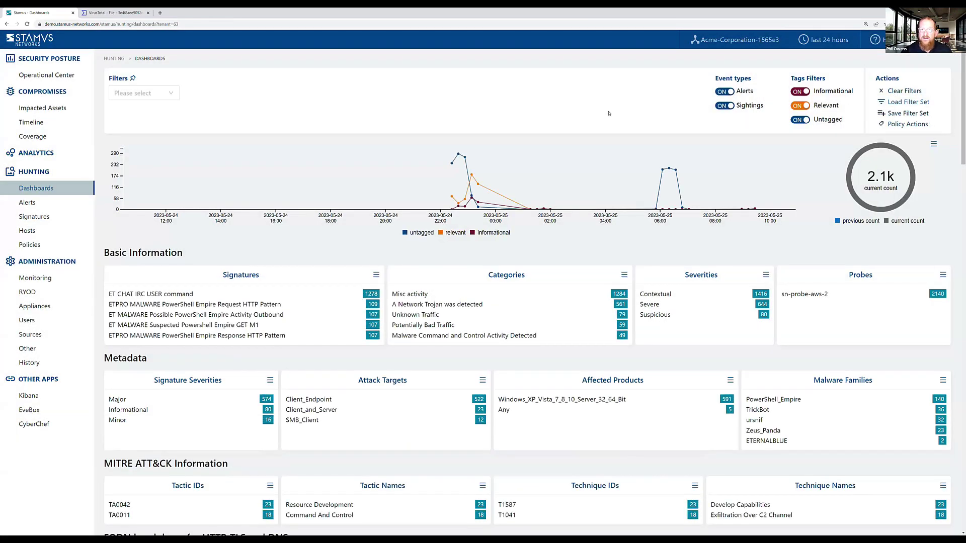
In the dashboard's TLS information, filter the events on the Cipher Security value "insecure"
scroll(608, 113, "down", 2)
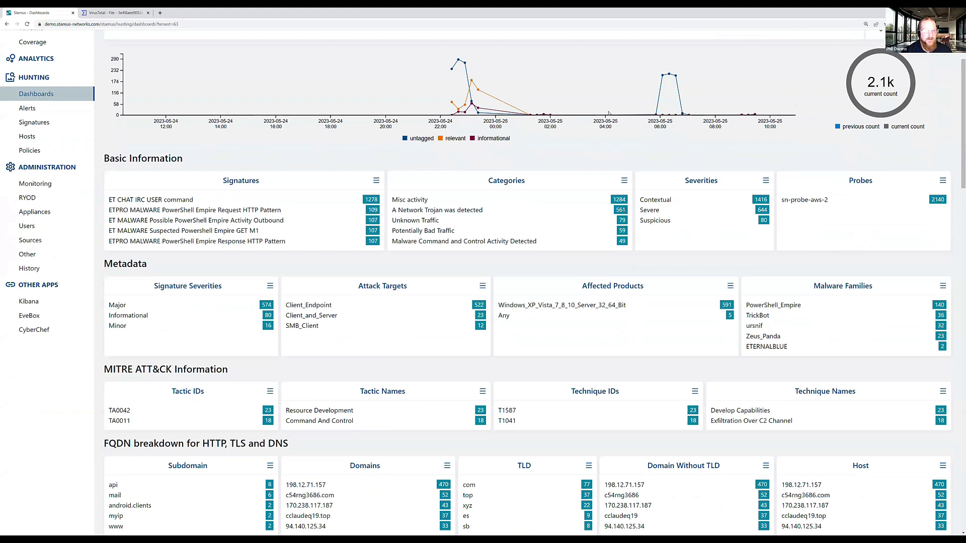
scroll(608, 113, "down", 4)
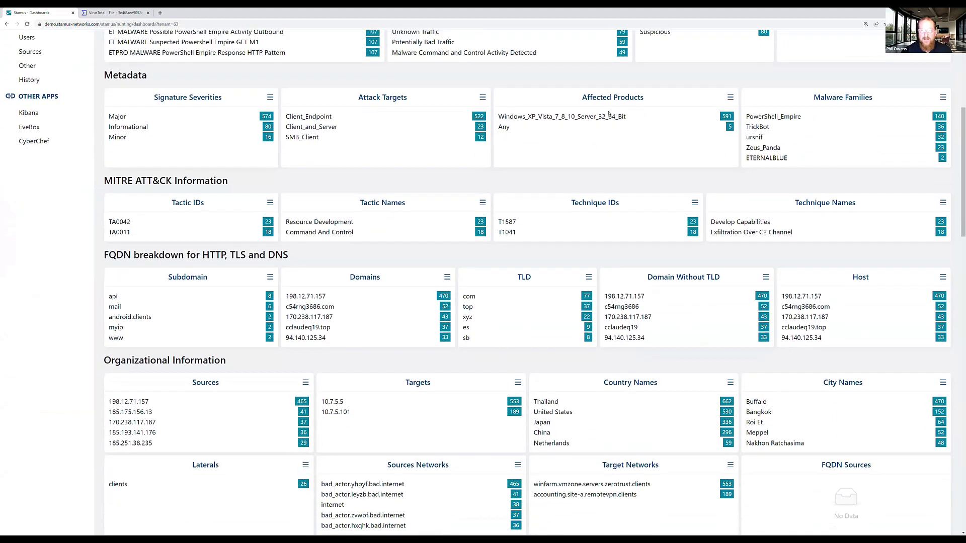
scroll(608, 113, "down", 5)
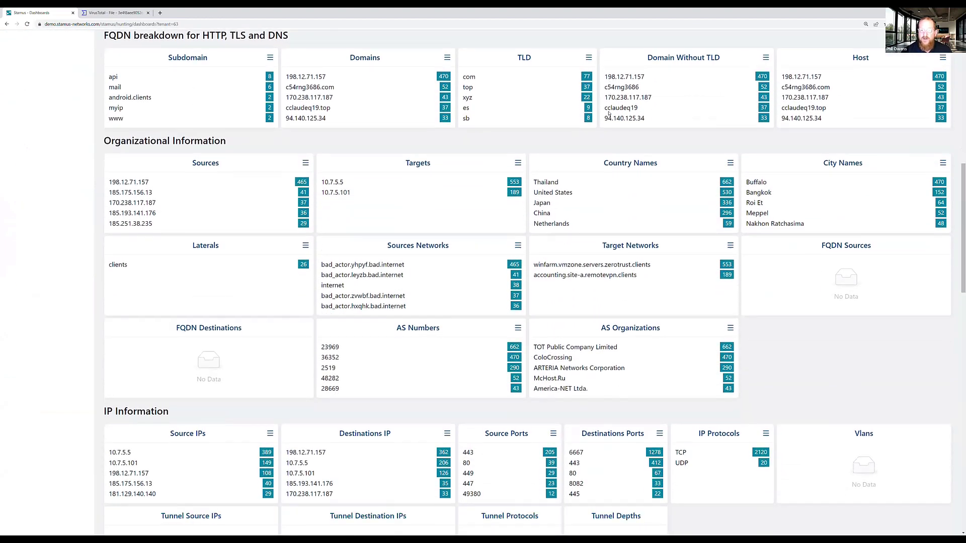
scroll(608, 113, "down", 4)
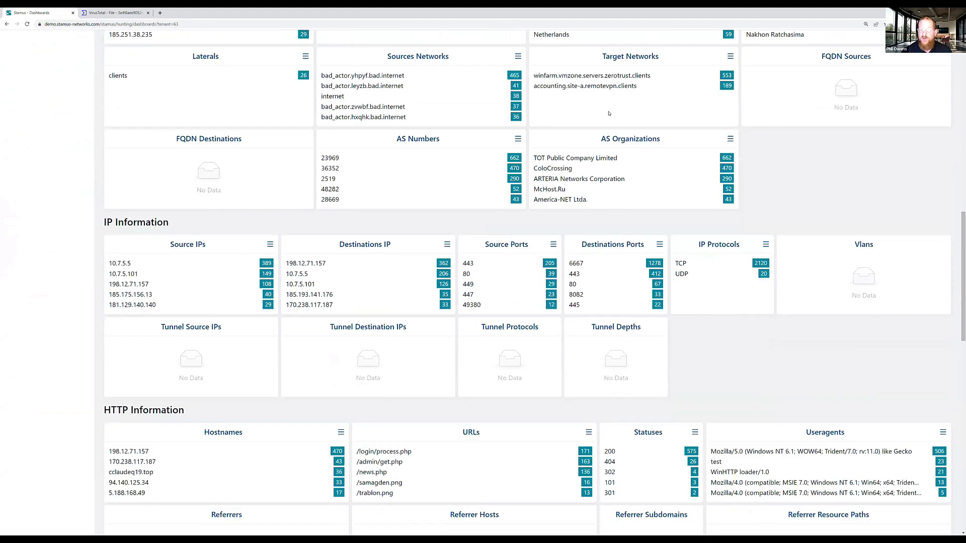
scroll(608, 113, "down", 5)
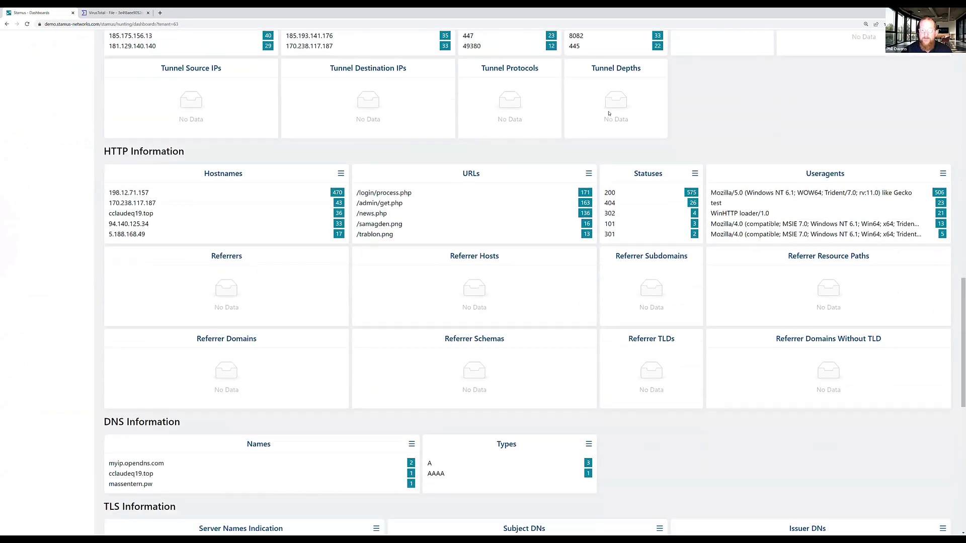
scroll(608, 113, "down", 5)
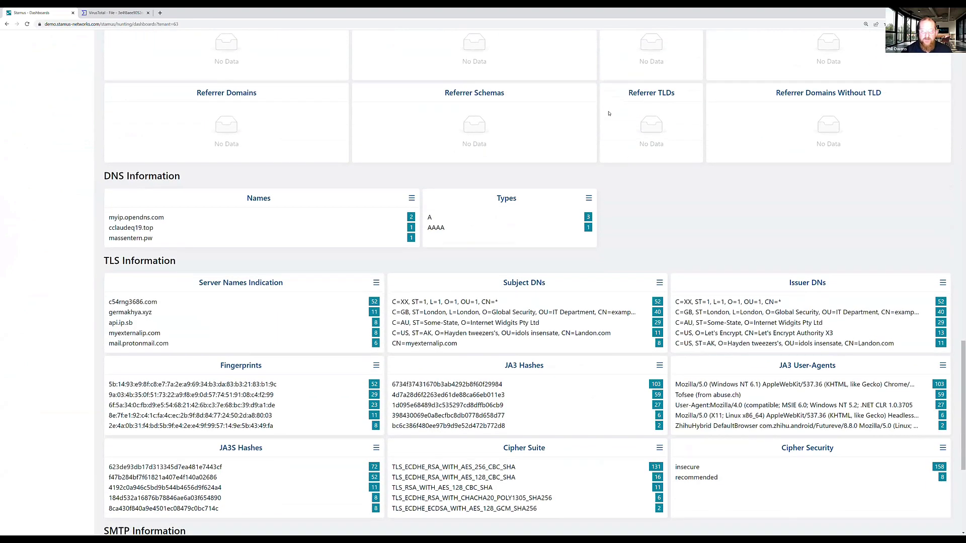
scroll(608, 114, "down", 3)
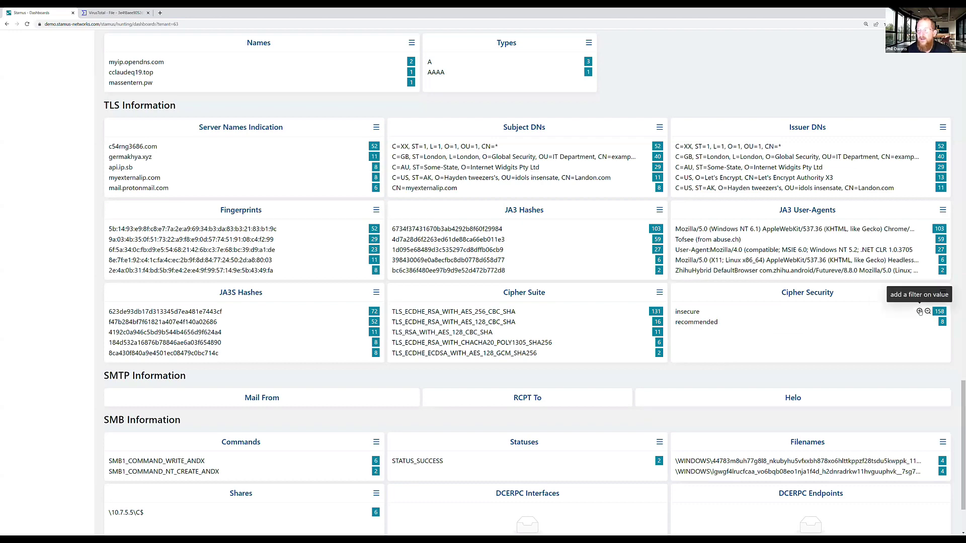
left_click(919, 312)
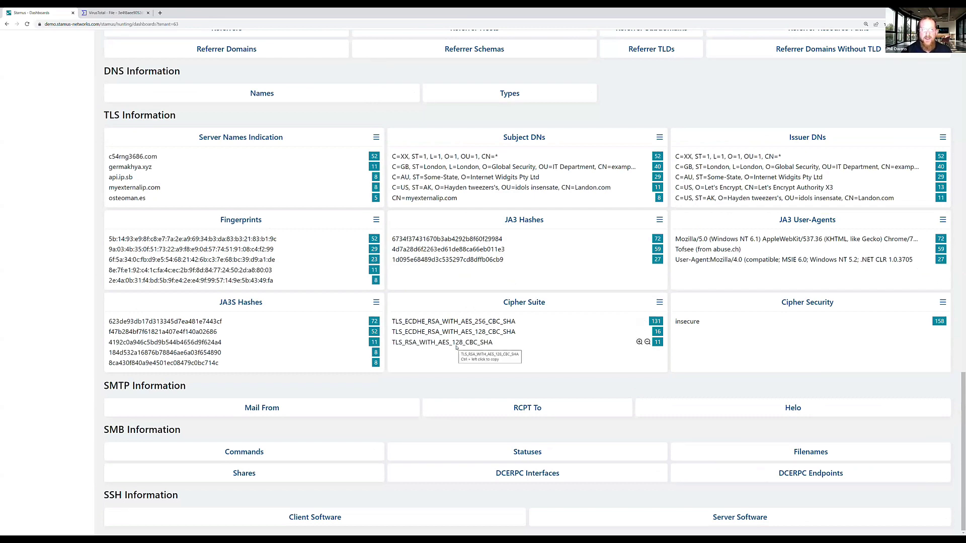
Examine the insecure-cipher events' IP and organizational information, target hosts, malware families and signatures
scroll(456, 347, "up", 8)
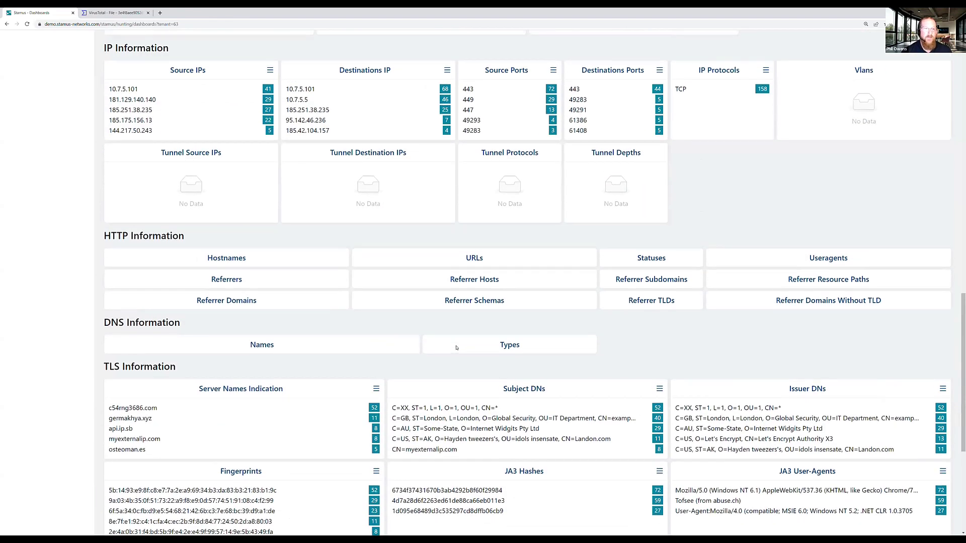
scroll(456, 347, "up", 1)
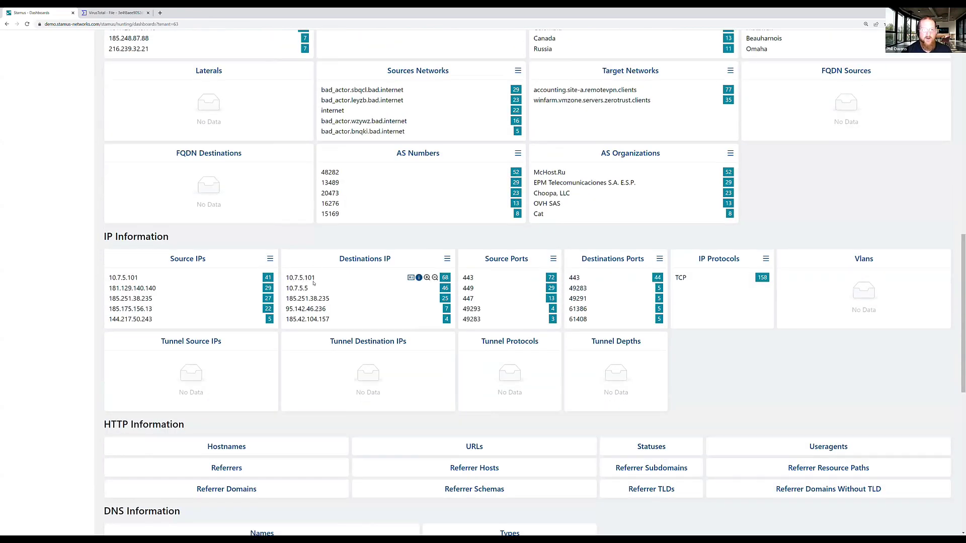
scroll(318, 124, "up", 2)
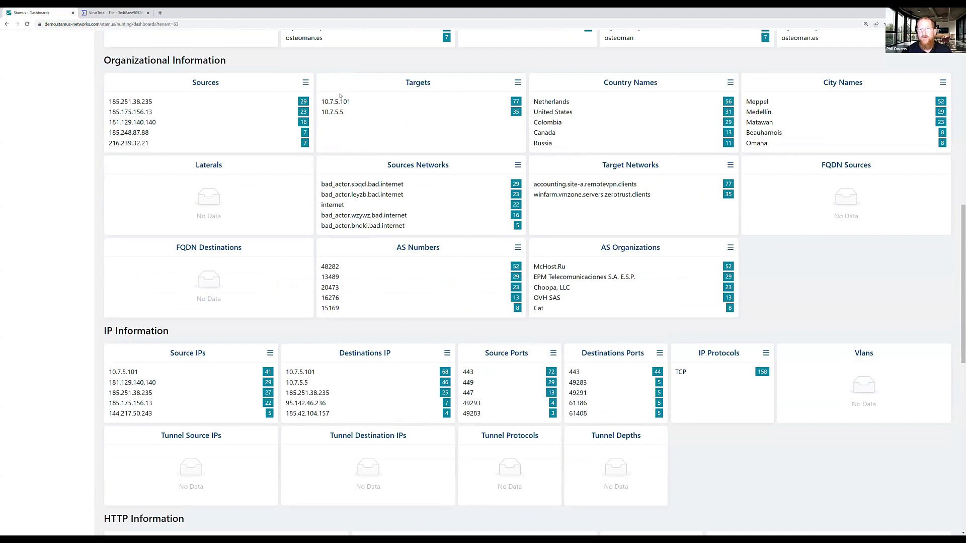
mouse_move(337, 100)
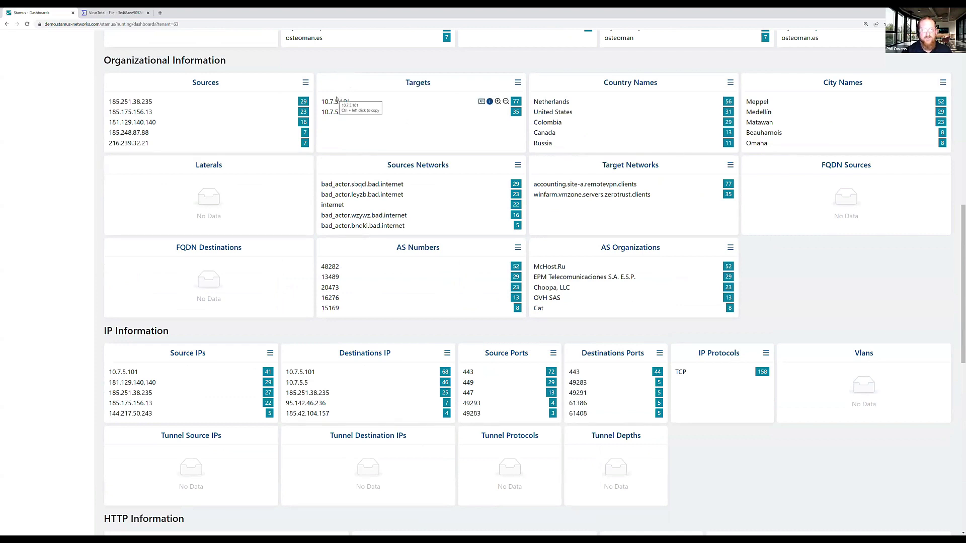
scroll(337, 99, "up", 8)
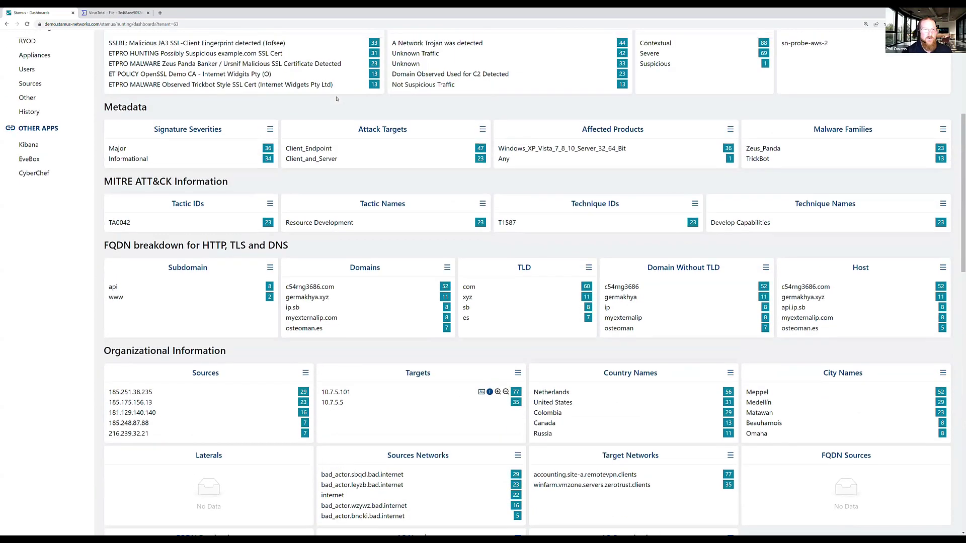
scroll(336, 99, "up", 3)
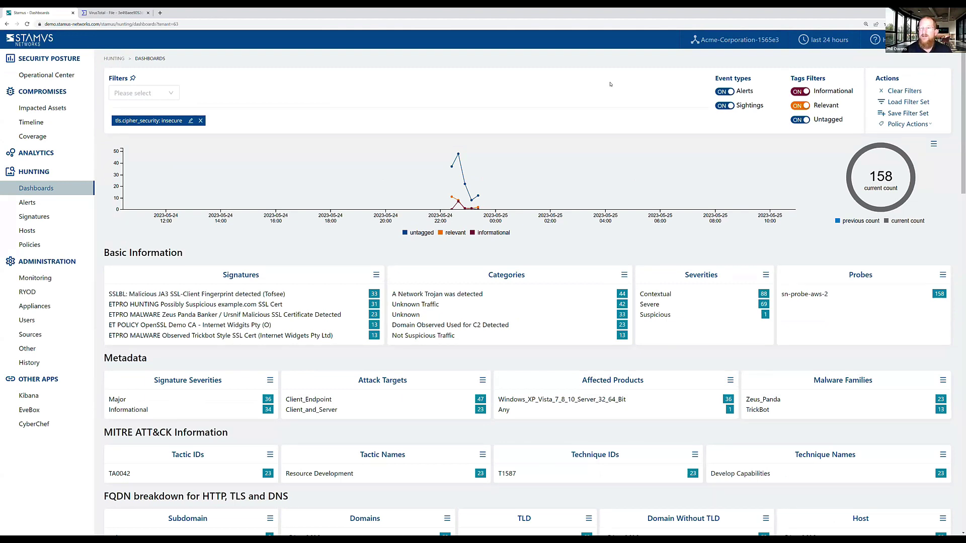
mouse_move(817, 42)
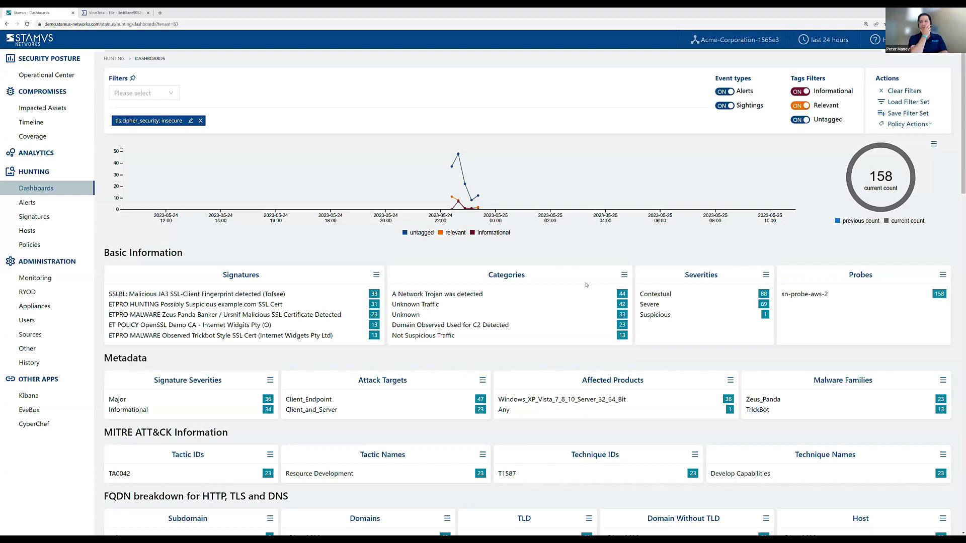
Remove the tls.cipher_security: insecure filter and review the unfiltered dashboard's metadata, domain and organizational information
left_click(201, 121)
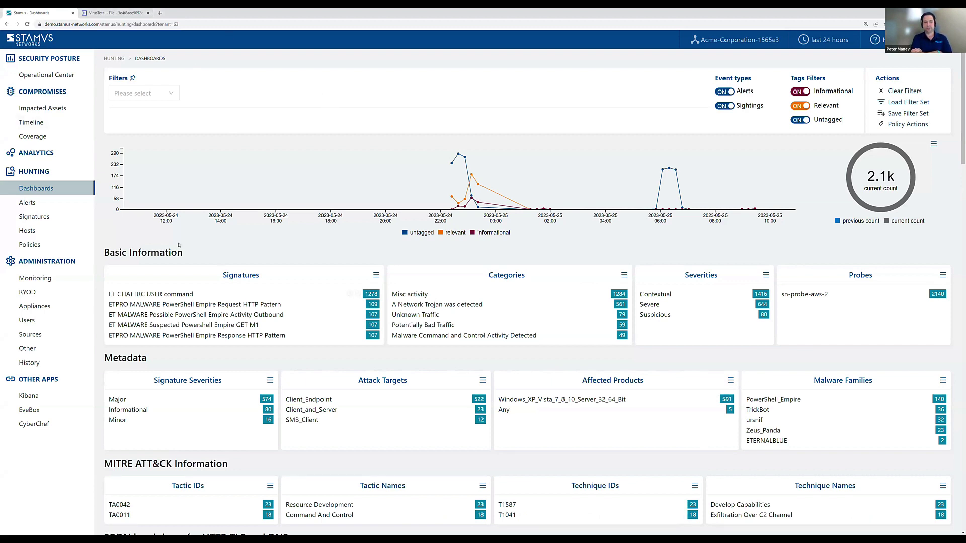
scroll(403, 234, "down", 4)
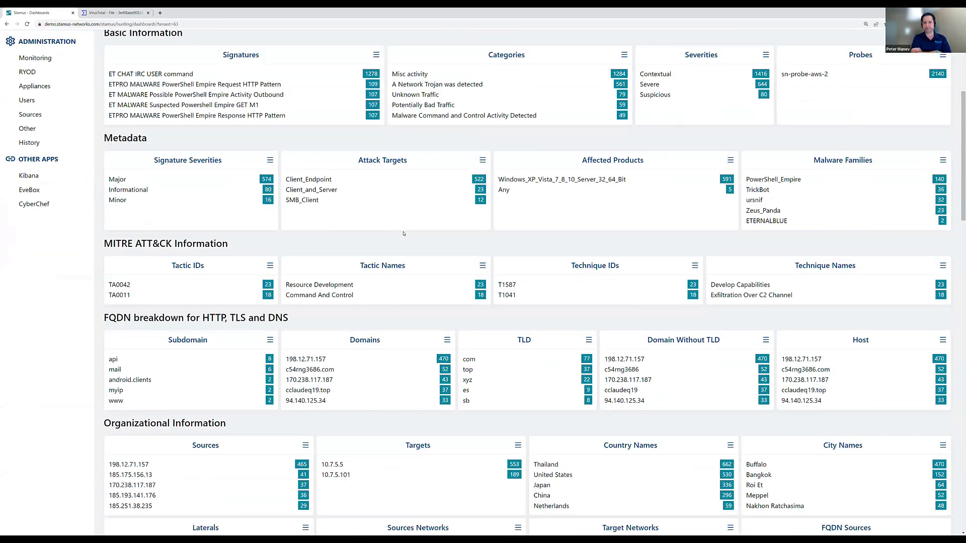
scroll(404, 233, "down", 3)
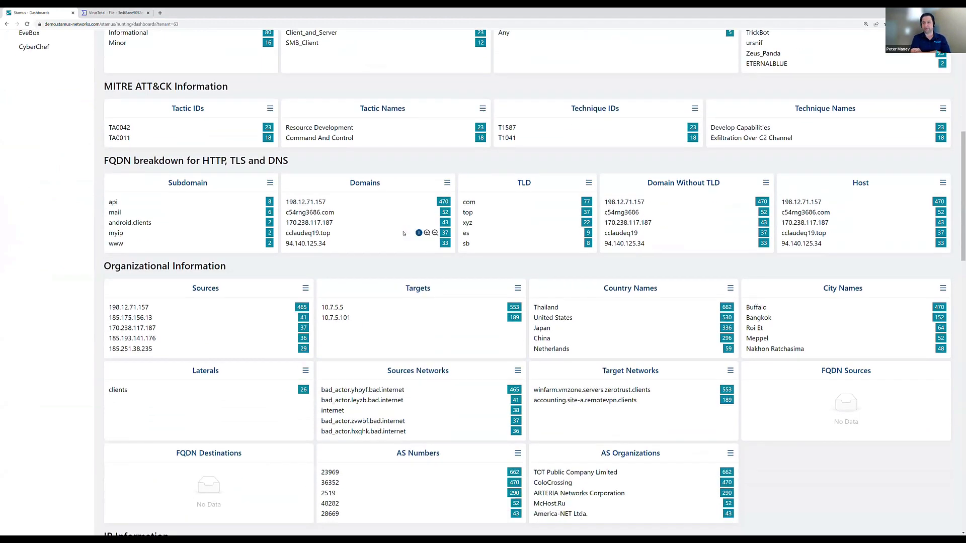
scroll(403, 234, "down", 1)
scroll(403, 234, "down", 2)
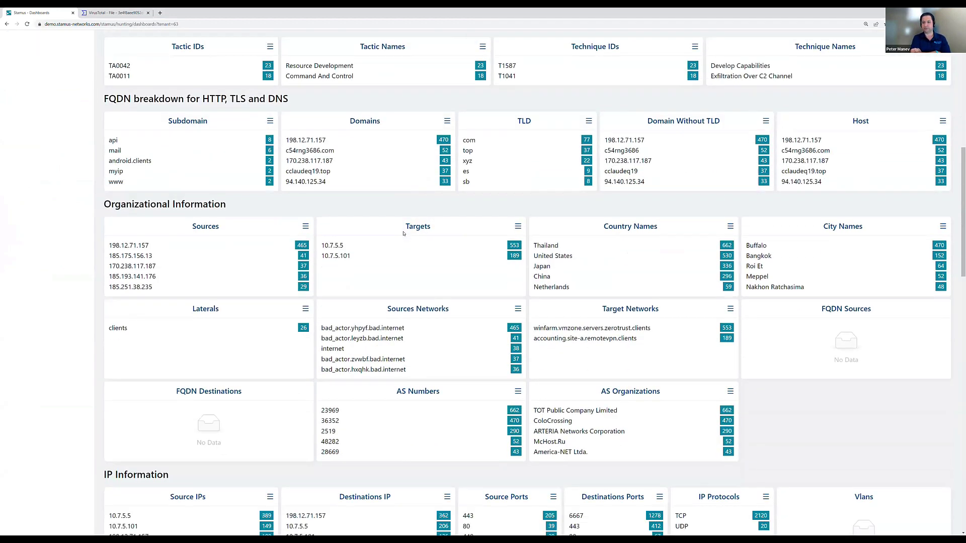
mouse_move(360, 220)
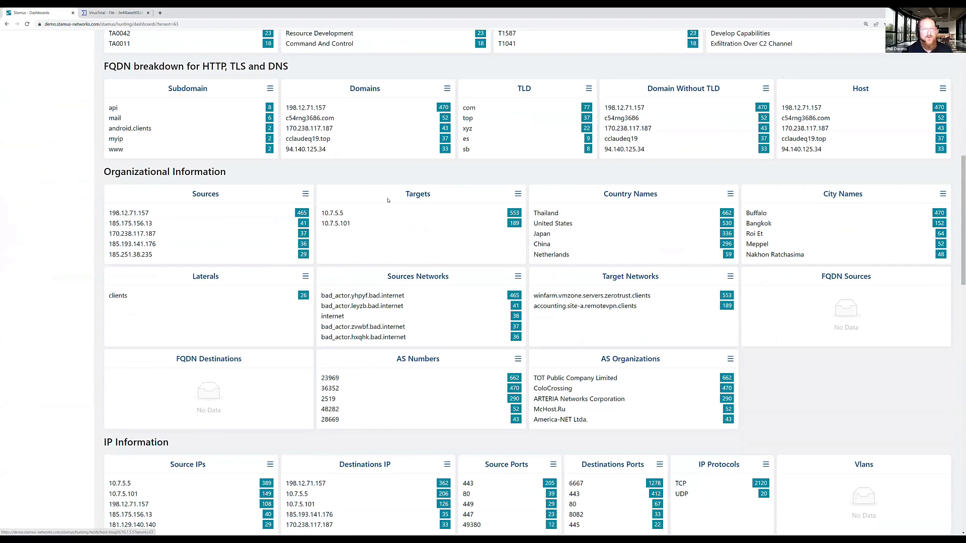
scroll(388, 200, "up", 5)
scroll(388, 200, "up", 3)
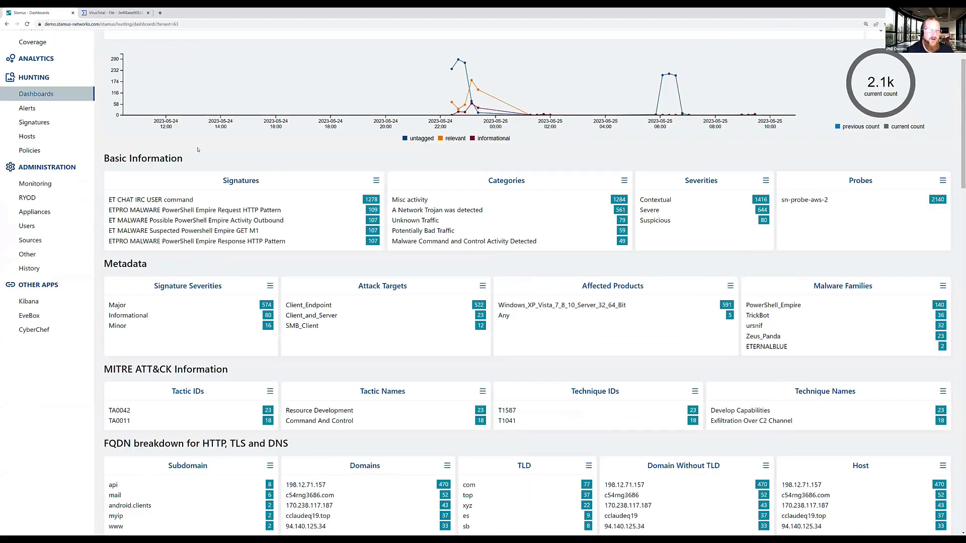
scroll(197, 149, "up", 2)
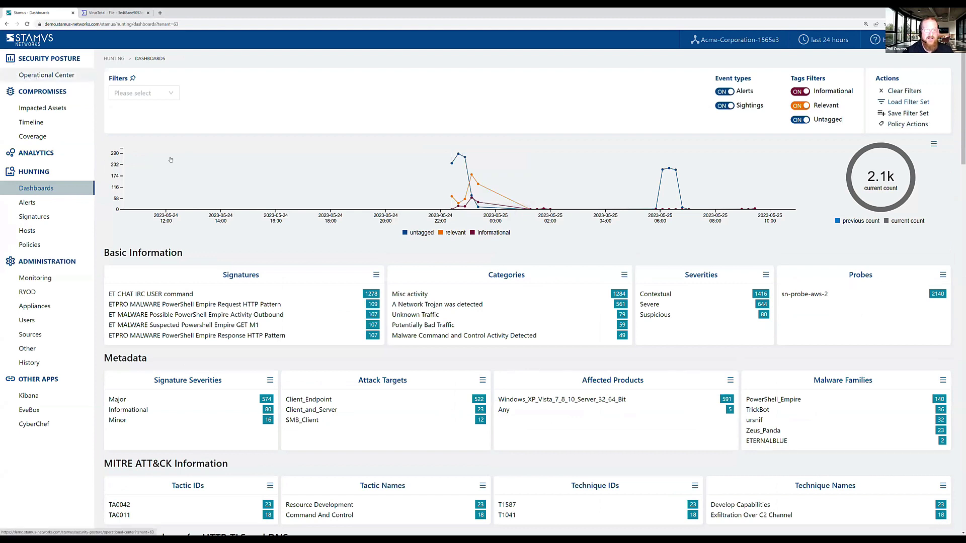
Open the host insight page for 10.7.5.101 and examine its threats, host profile, detections, host activity and timeline
key("alt+Left")
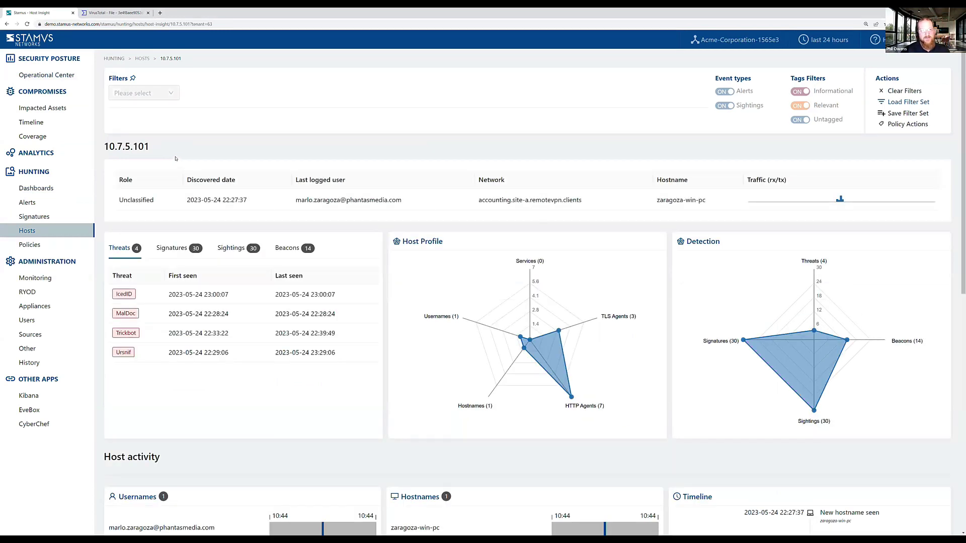
scroll(303, 232, "down", 3)
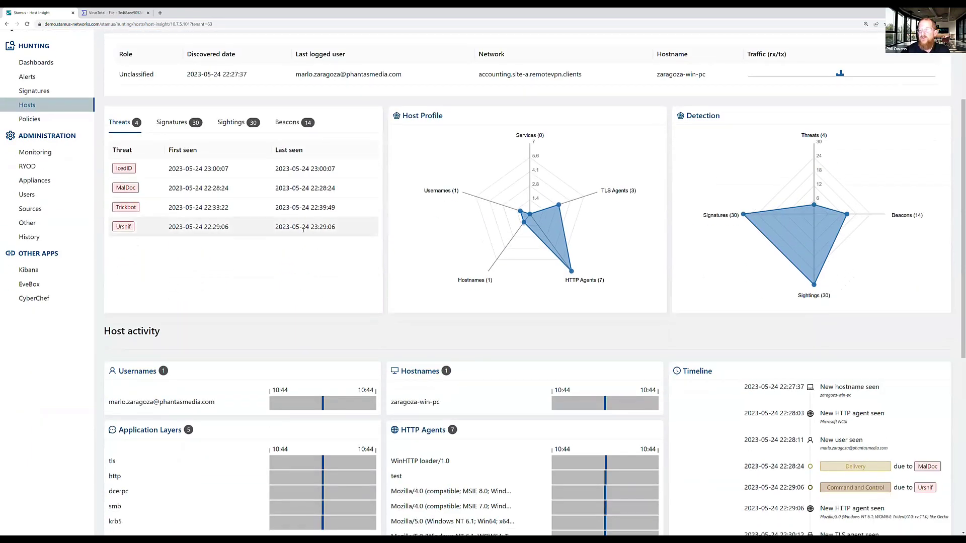
mouse_move(304, 229)
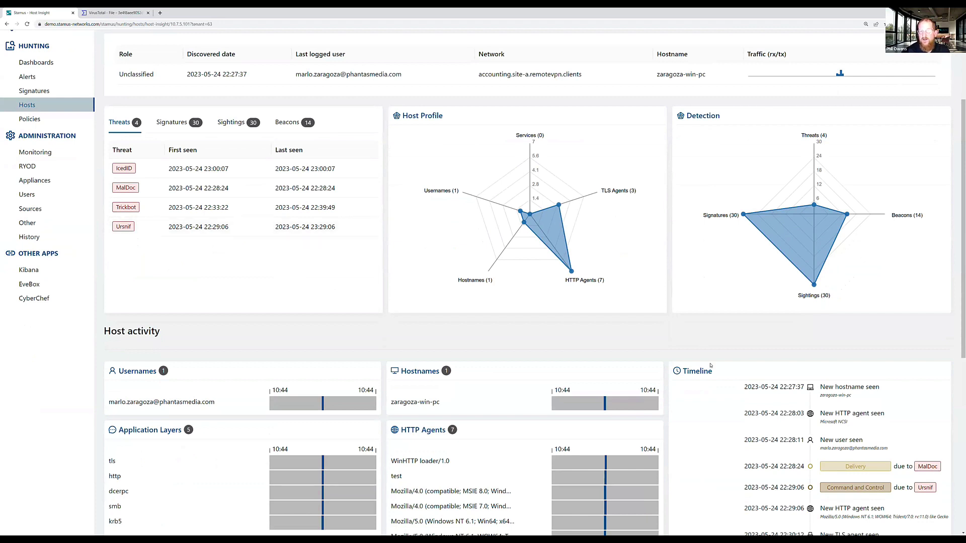
scroll(710, 366, "up", 3)
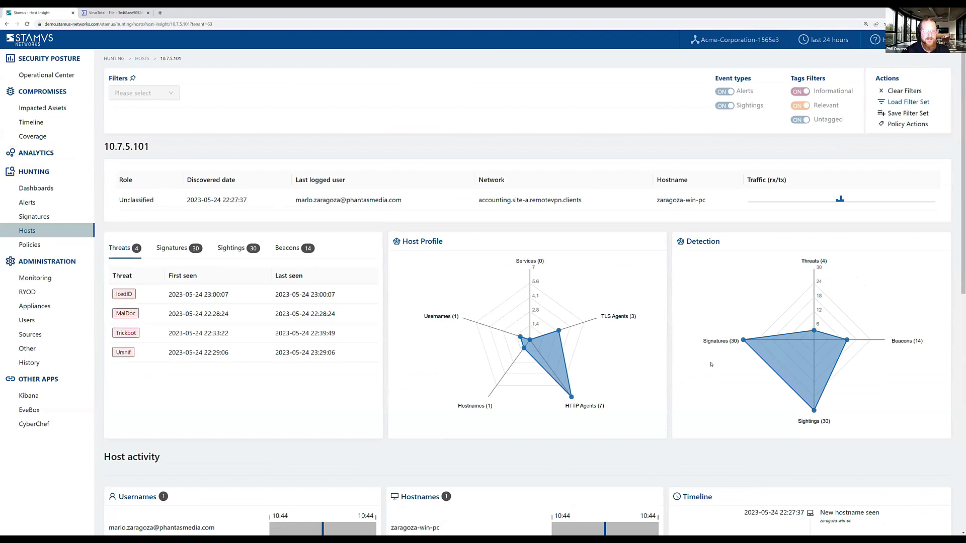
scroll(703, 379, "down", 3)
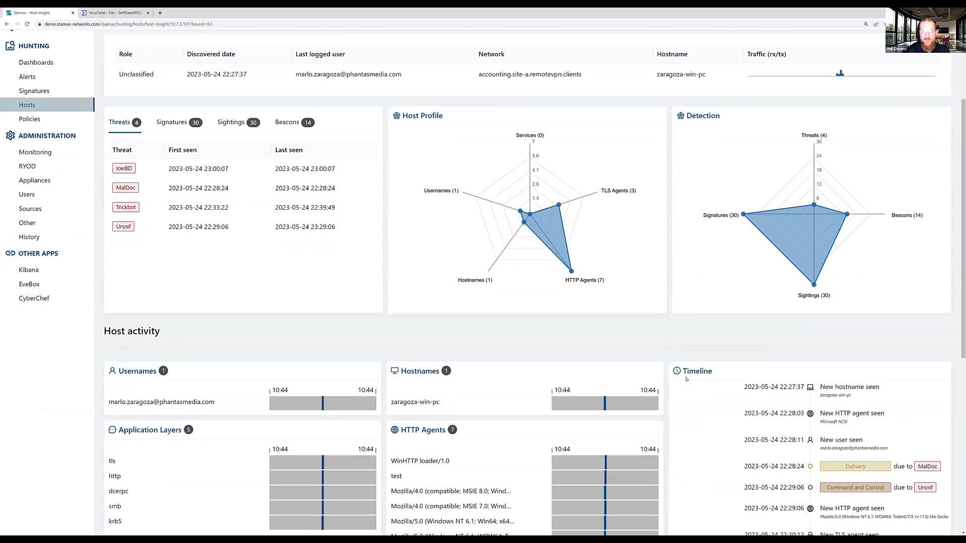
mouse_move(222, 402)
scroll(144, 424, "down", 2)
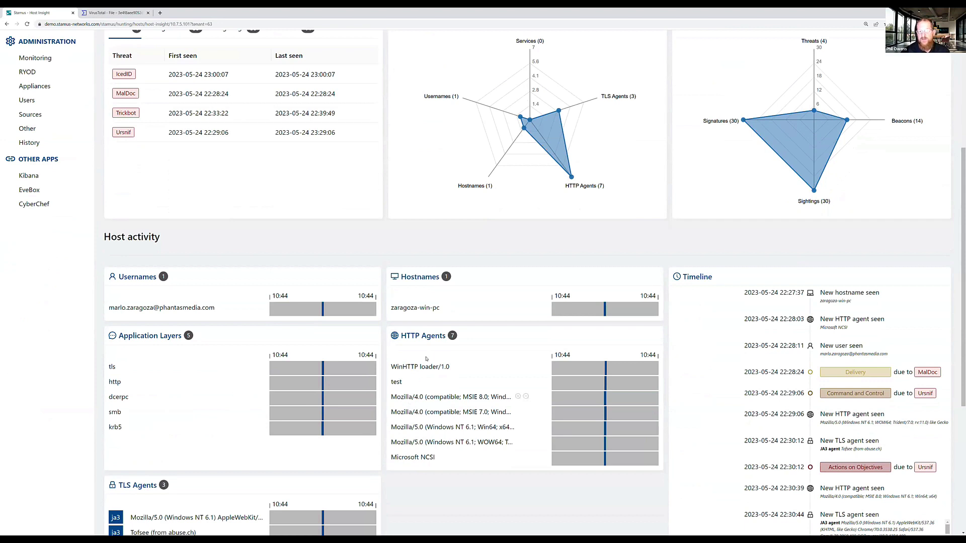
scroll(426, 364, "down", 2)
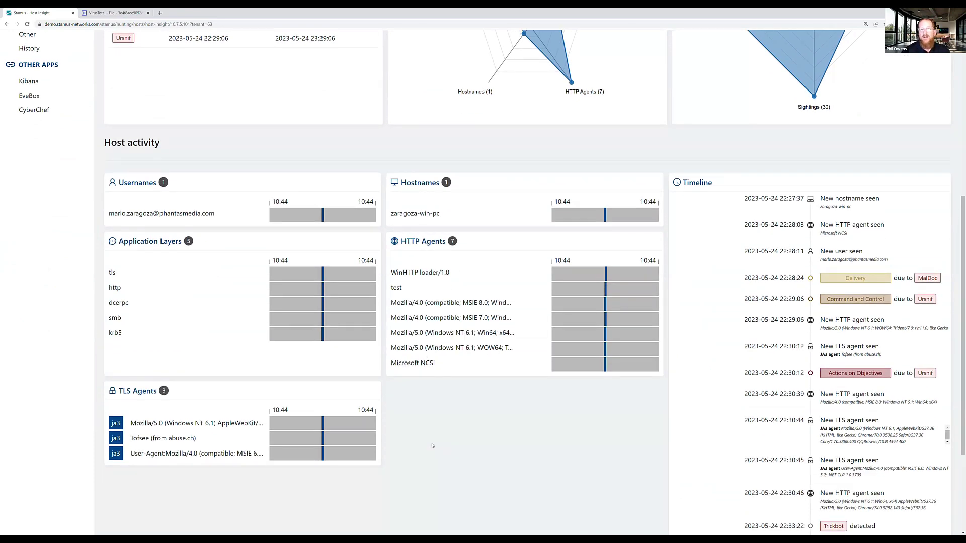
scroll(432, 445, "up", 4)
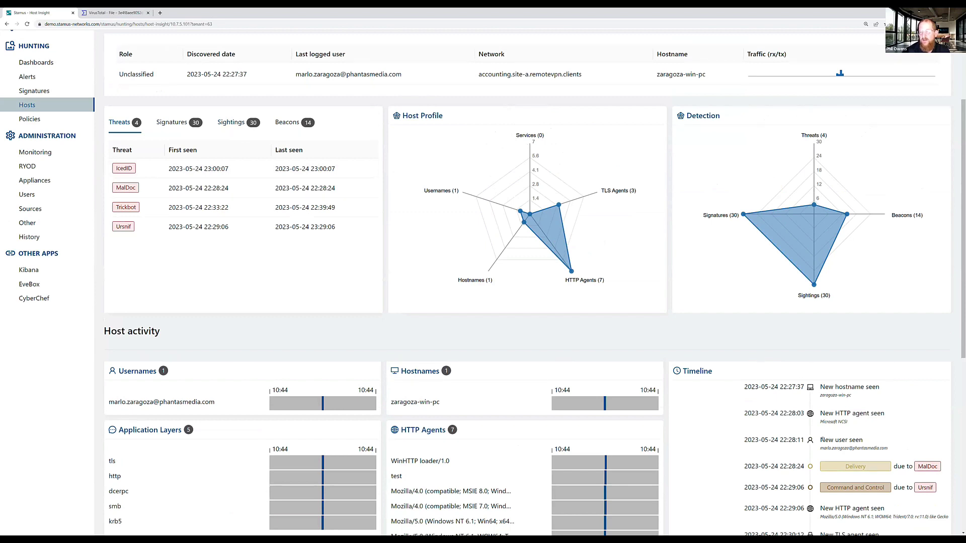
Display the sightings recorded for host 10.7.5.101, followed by its beacons
left_click(227, 124)
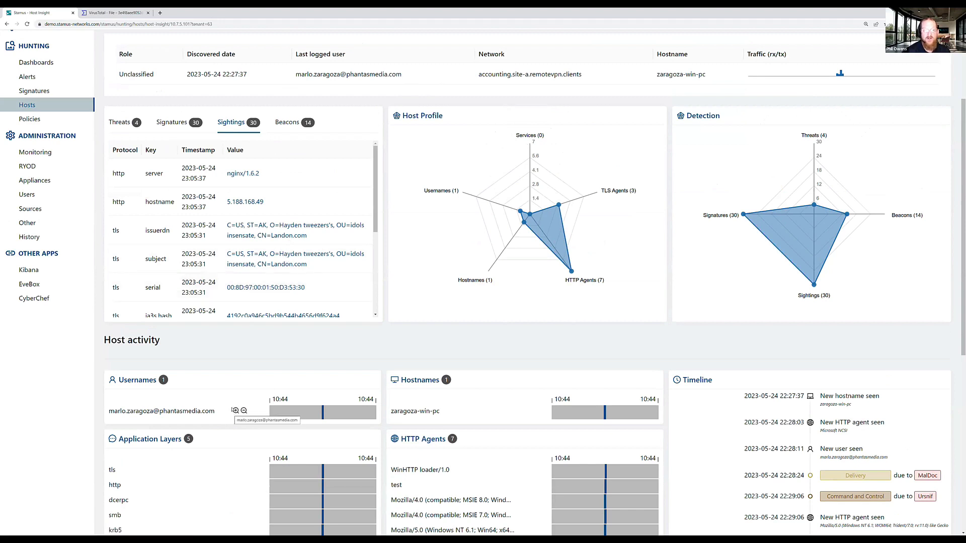
left_click(292, 123)
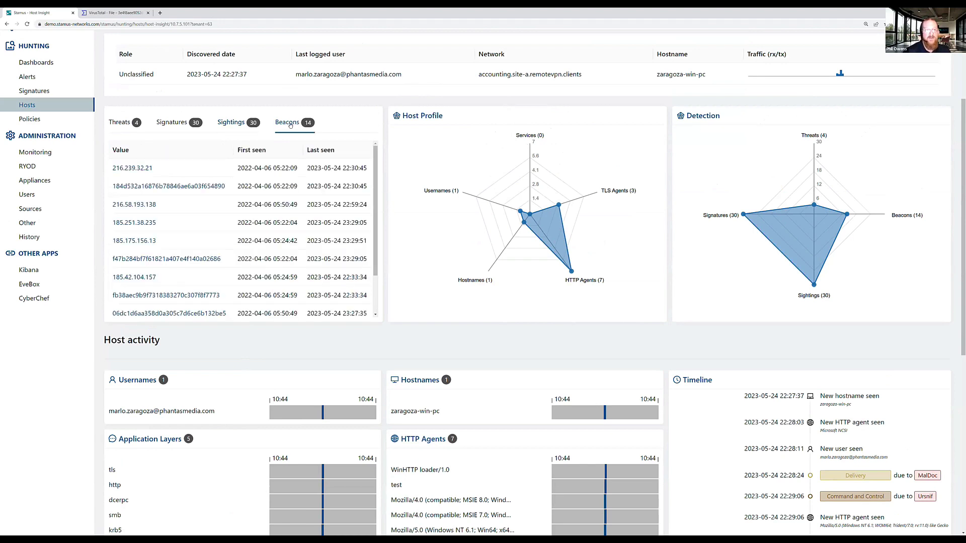
Examine the beacon details for JA3S 184d532a16876b78846ae6a03f654890, and return to the insight page for host 10.7.5.101
left_click(141, 187)
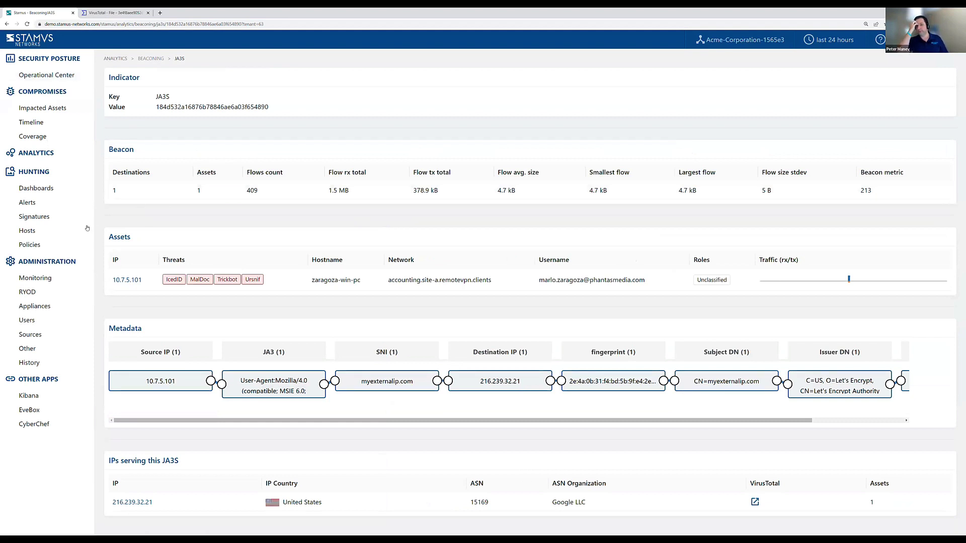
left_click(6, 23)
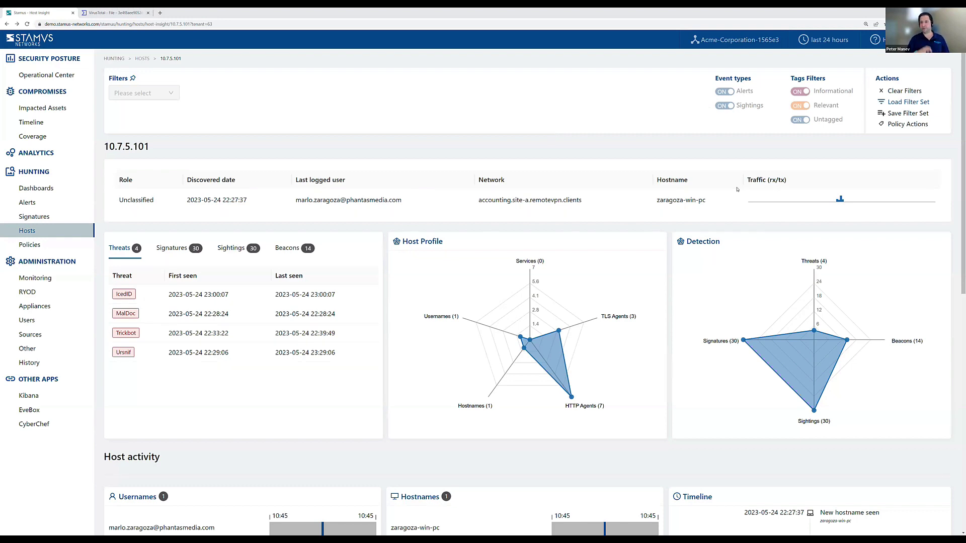
scroll(450, 259, "down", 2)
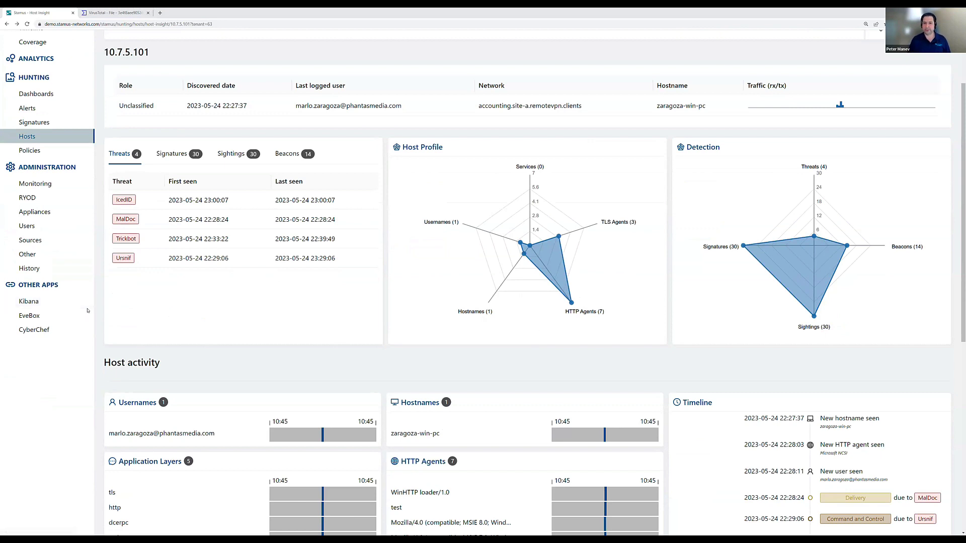
scroll(87, 311, "up", 2)
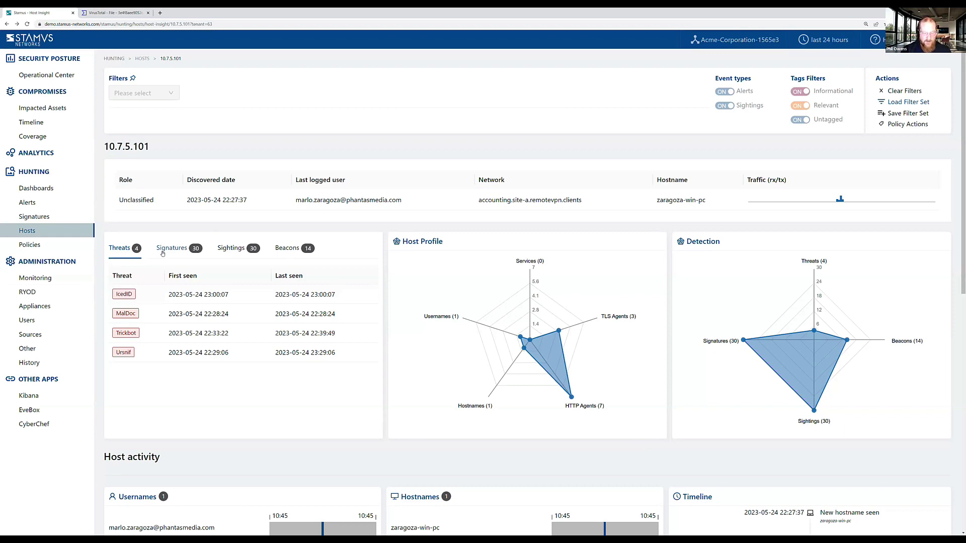
Open the managed appliances and bring up the edit page of probe sn-probe-aws-2
left_click(39, 304)
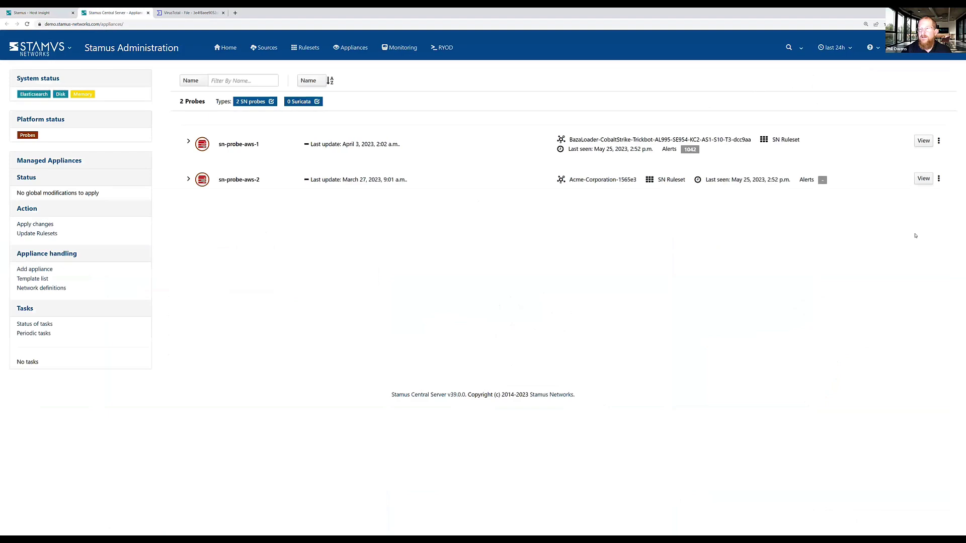
left_click(938, 179)
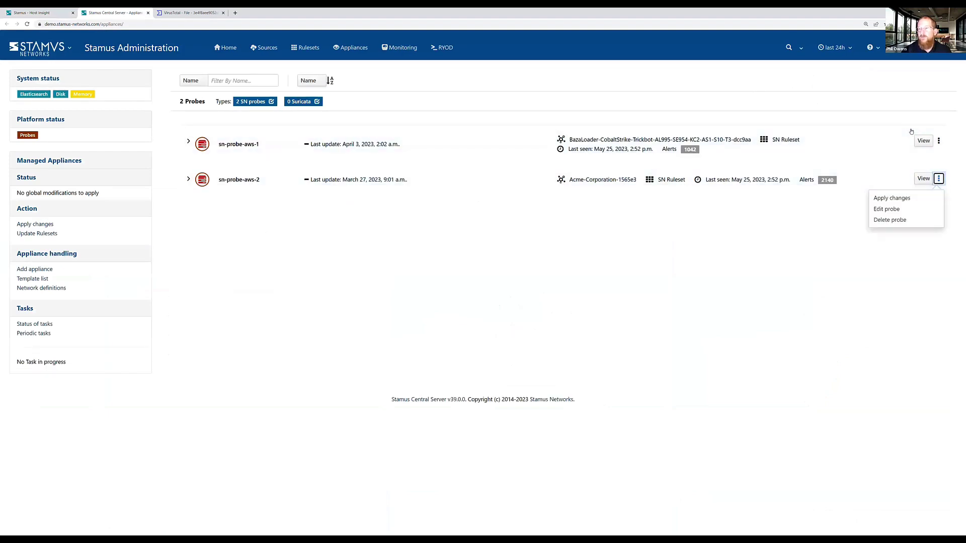
left_click(884, 214)
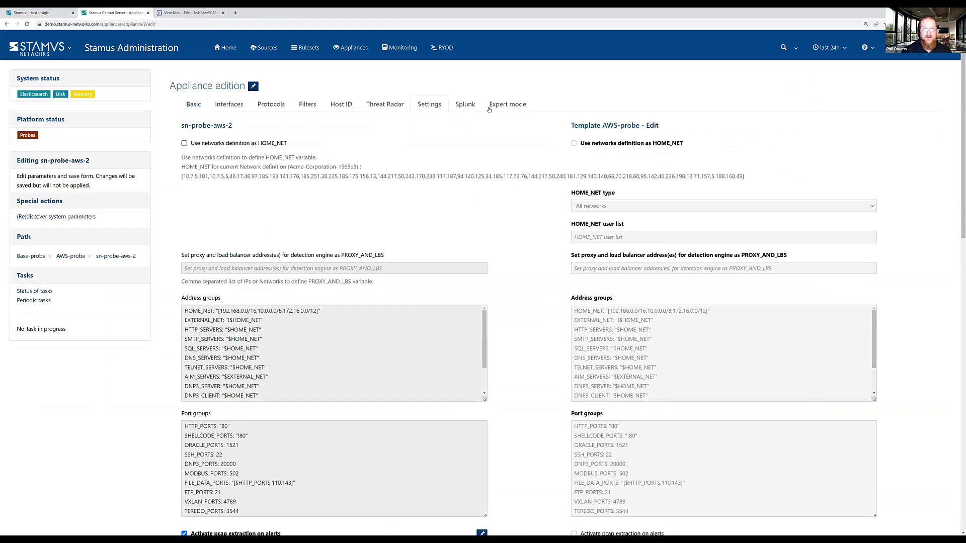
Examine the filter settings of sn-probe-aws-2, covering DNS events, flow minimum age and the added enrichment fields
left_click(306, 105)
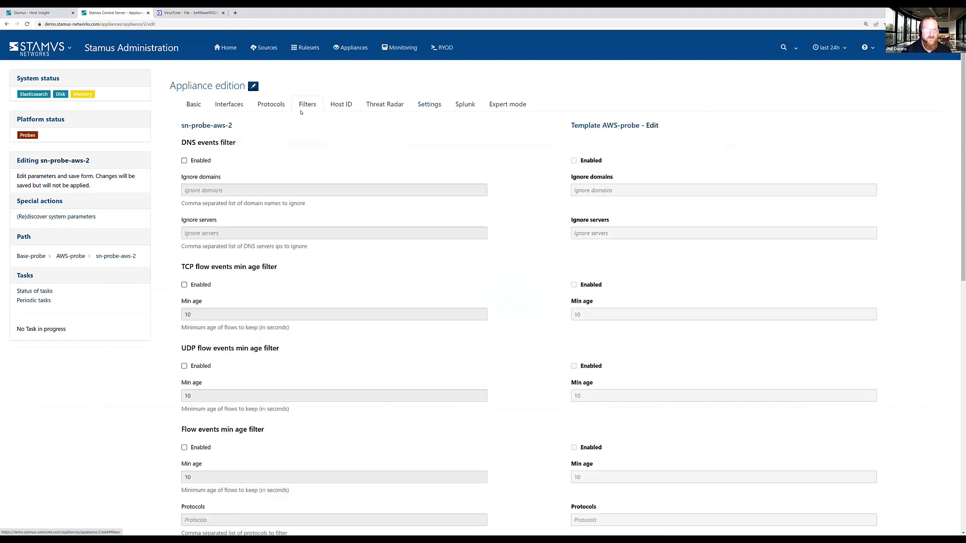
scroll(300, 112, "down", 1)
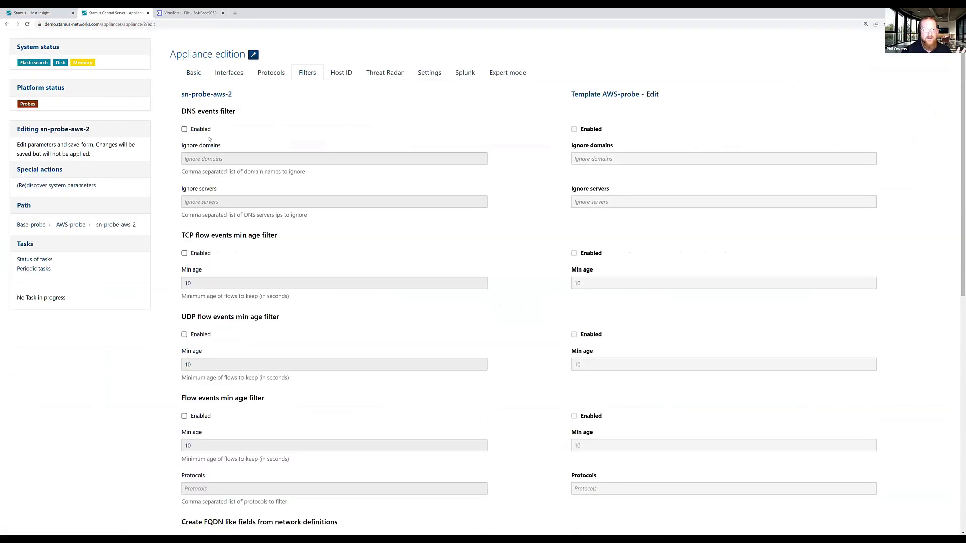
scroll(210, 138, "down", 5)
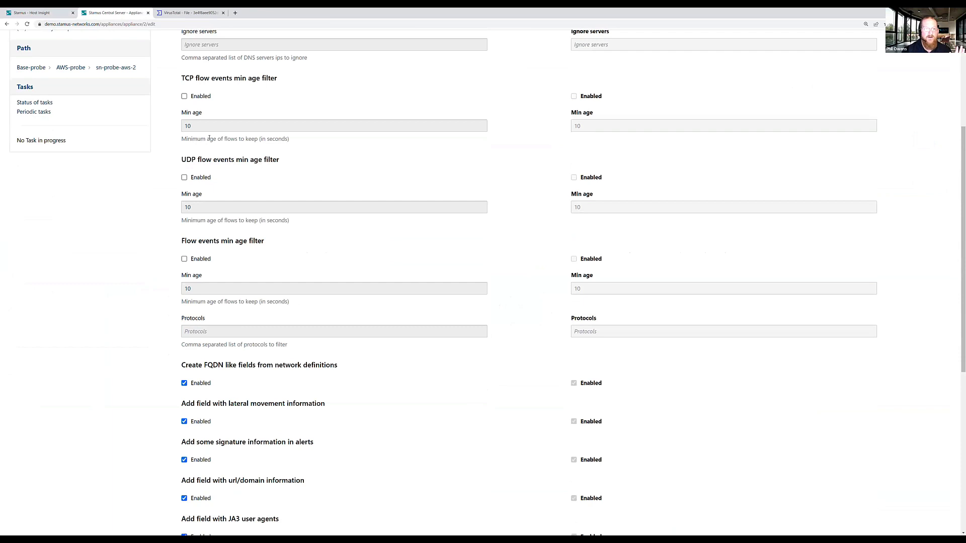
scroll(210, 138, "down", 1)
scroll(210, 140, "up", 1)
scroll(210, 138, "up", 3)
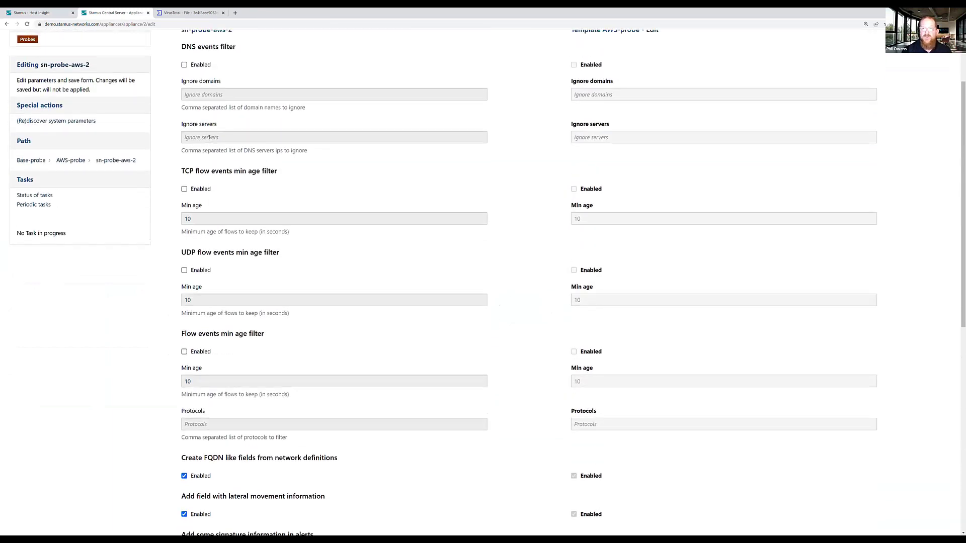
left_click(209, 137)
scroll(209, 139, "up", 3)
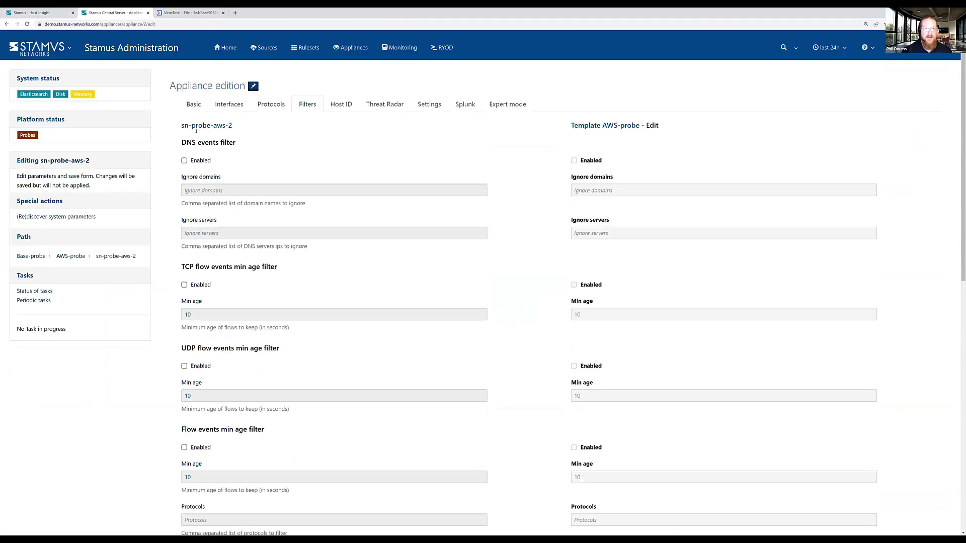
Review which protocols and event types are selected for logging on sn-probe-aws-2
left_click(271, 104)
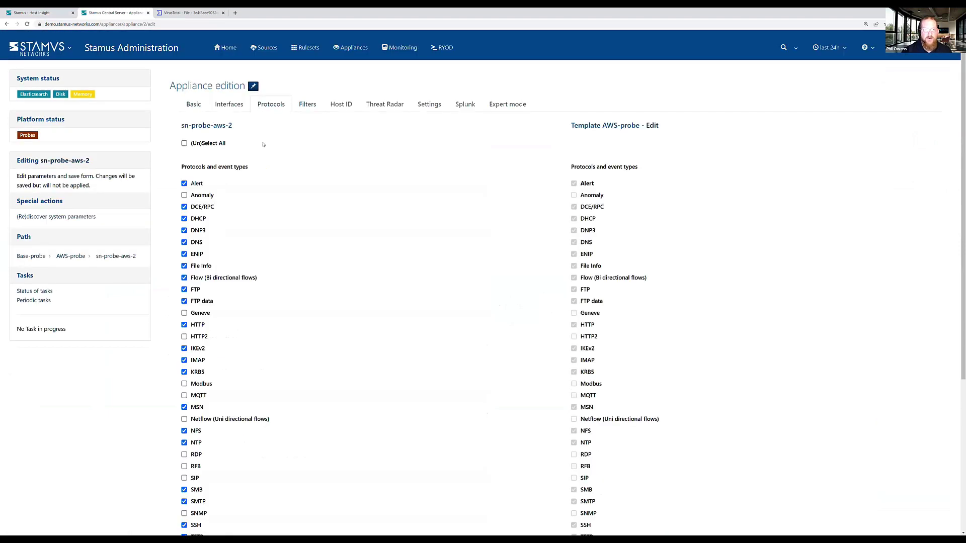
scroll(262, 145, "down", 3)
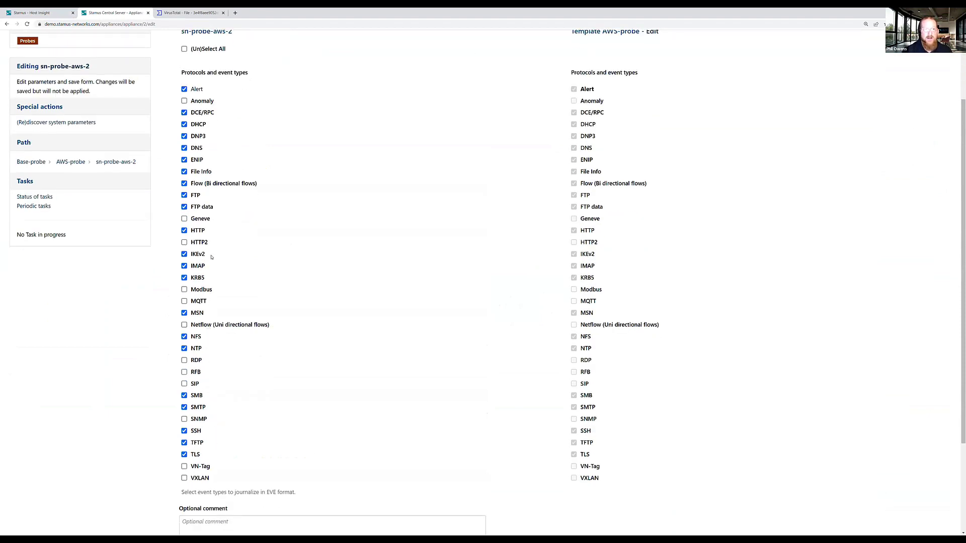
scroll(460, 108, "up", 2)
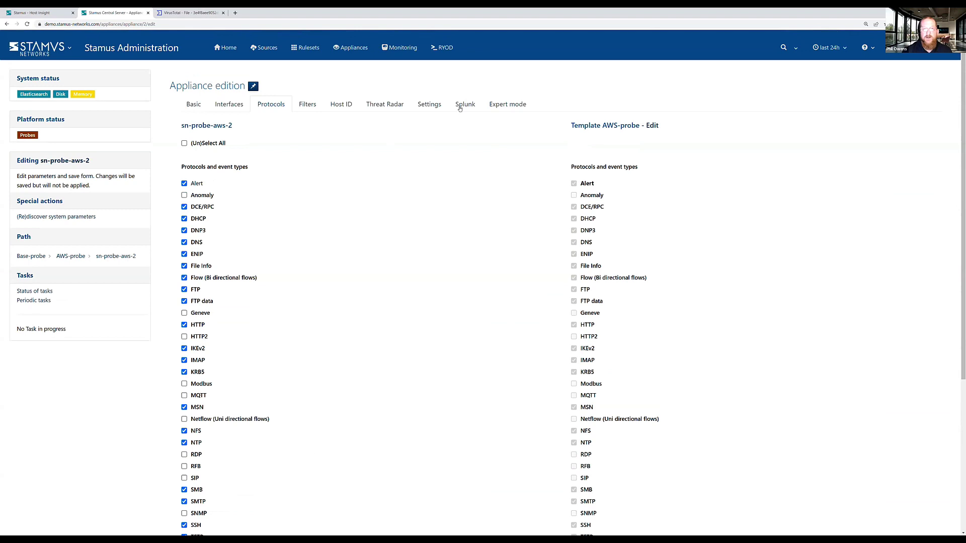
Examine the Splunk log forwarding settings of sn-probe-aws-2, including hosts, indexes, source type and SSL options
left_click(459, 107)
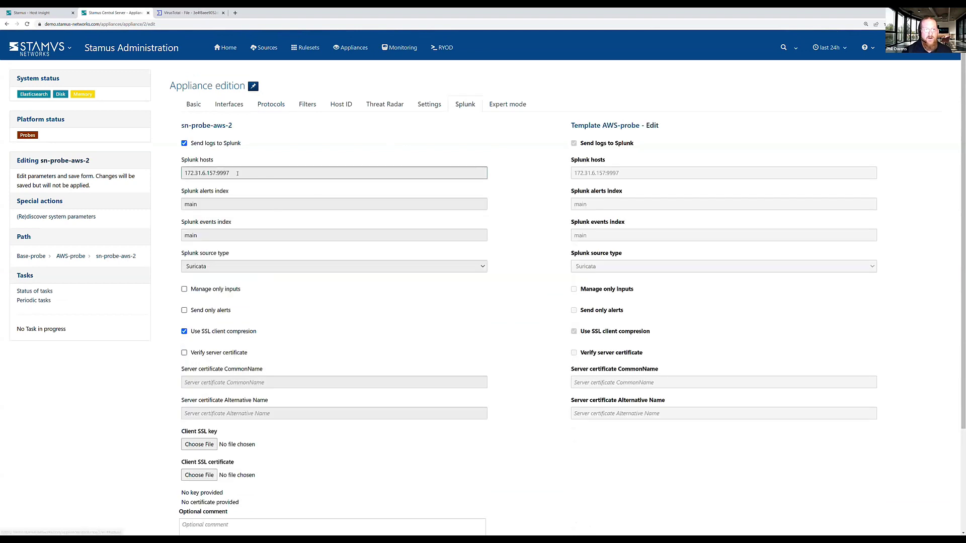
scroll(202, 244, "down", 1)
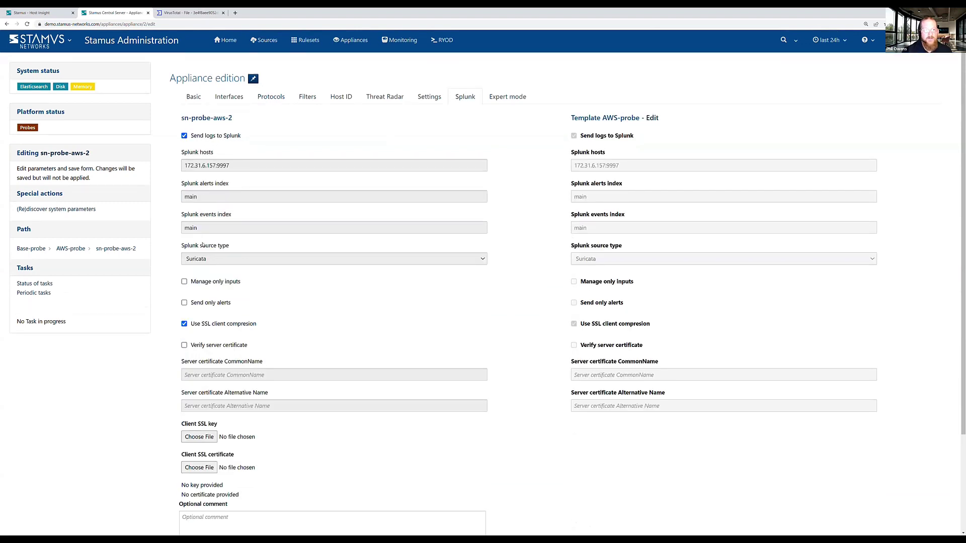
scroll(203, 245, "down", 3)
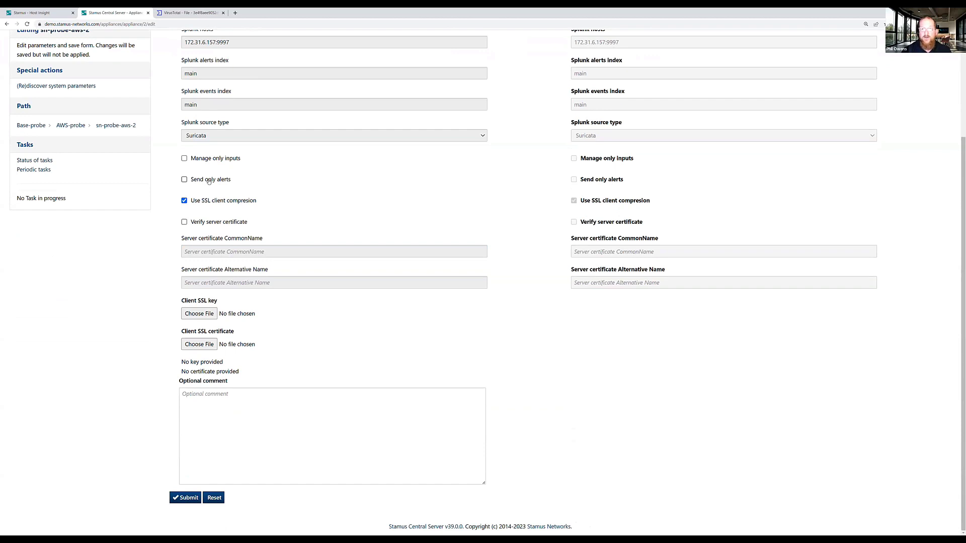
scroll(209, 181, "up", 3)
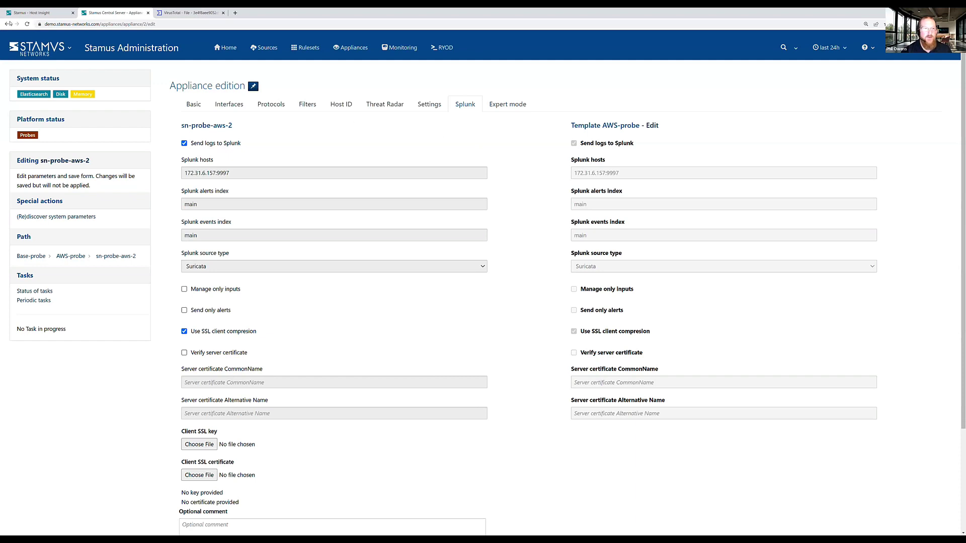
Switch from the Stamus host page to Kibana and examine the charts and events list on the SN-ALL dashboard
left_click(30, 13)
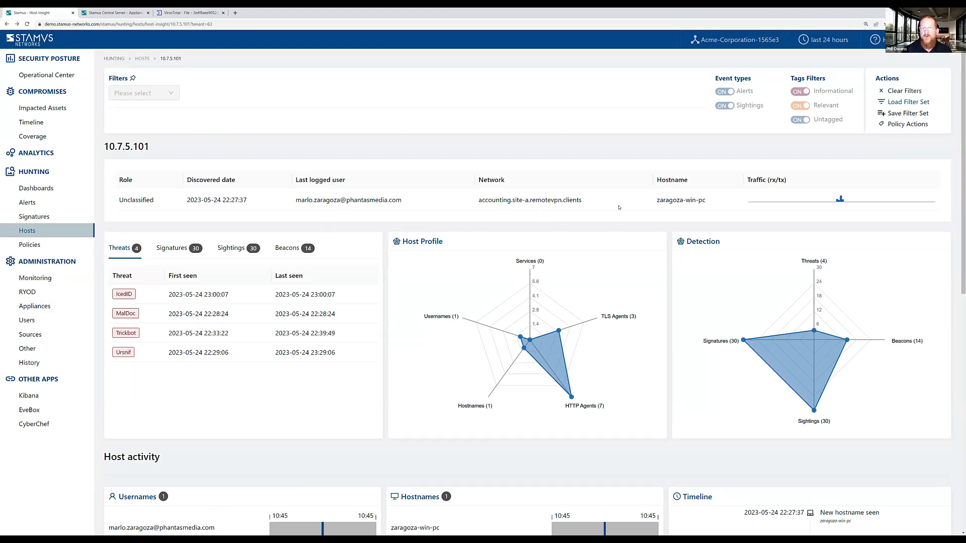
left_click(28, 396)
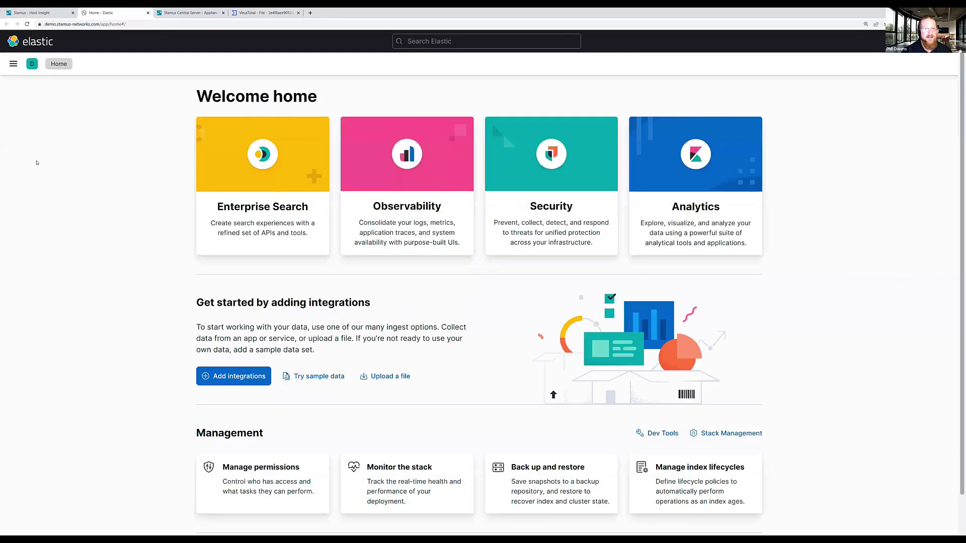
left_click(14, 63)
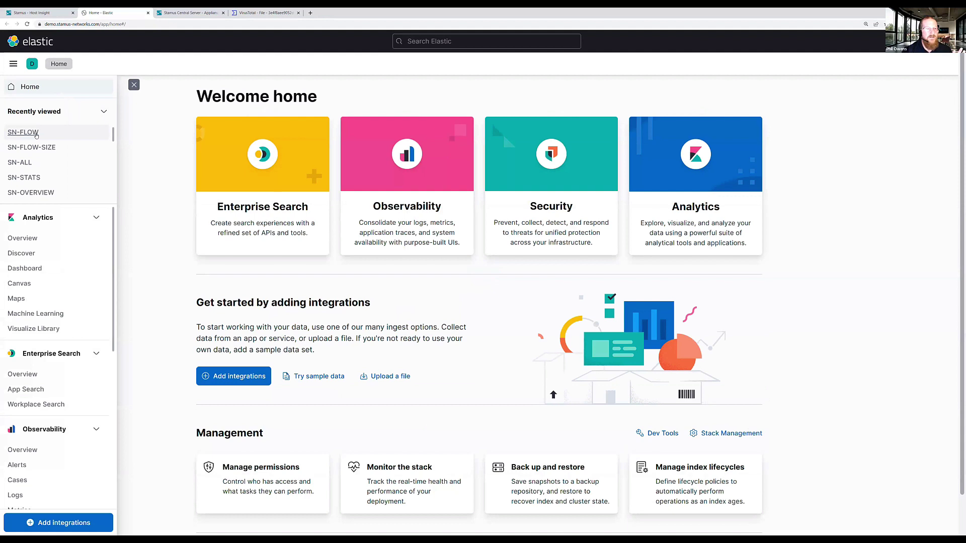
left_click(22, 165)
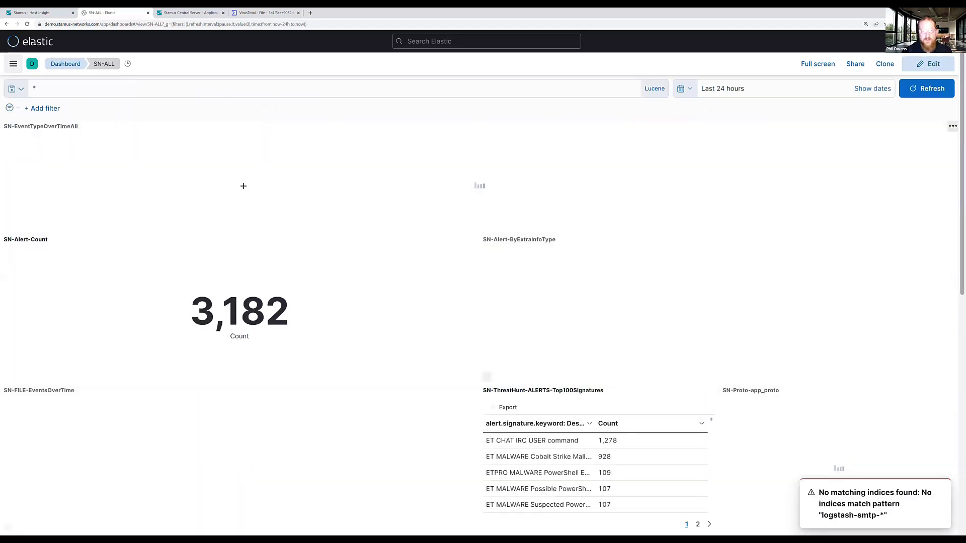
scroll(244, 186, "down", 4)
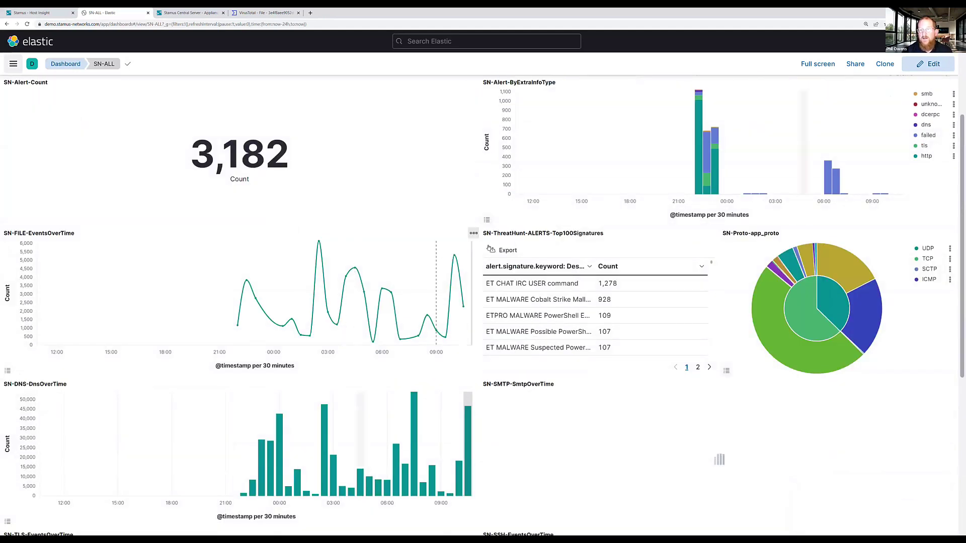
scroll(488, 247, "down", 5)
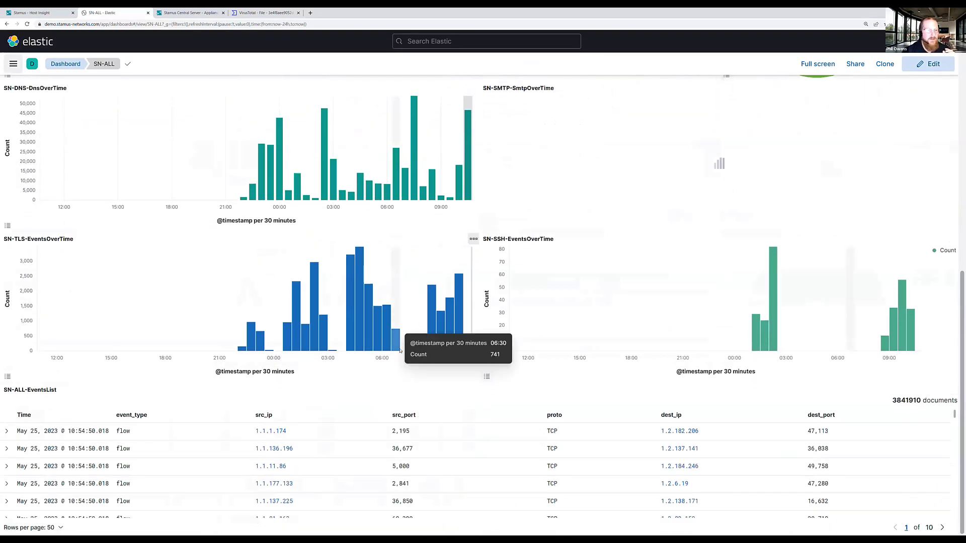
scroll(400, 351, "up", 1)
scroll(399, 350, "up", 9)
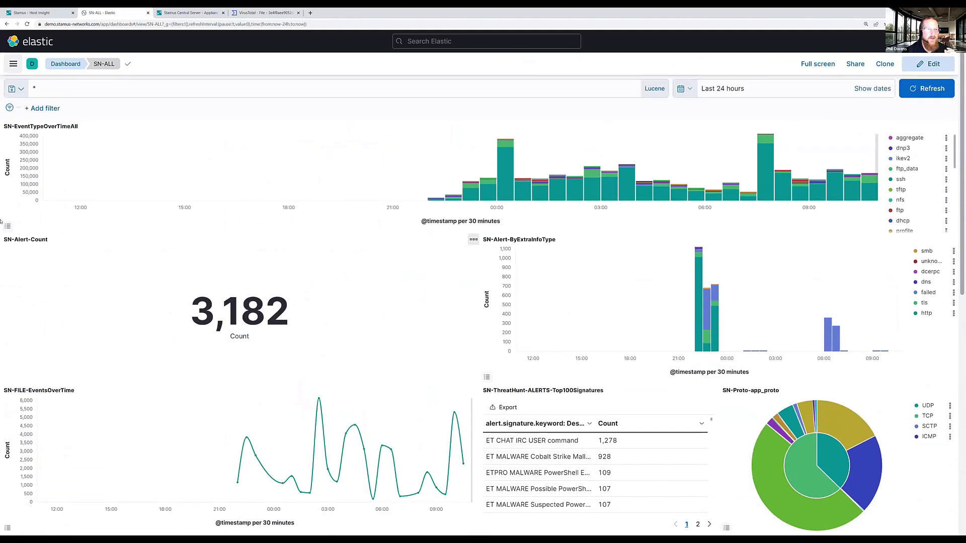
Open the full list of Kibana dashboards and look through the available SN dashboards
left_click(13, 63)
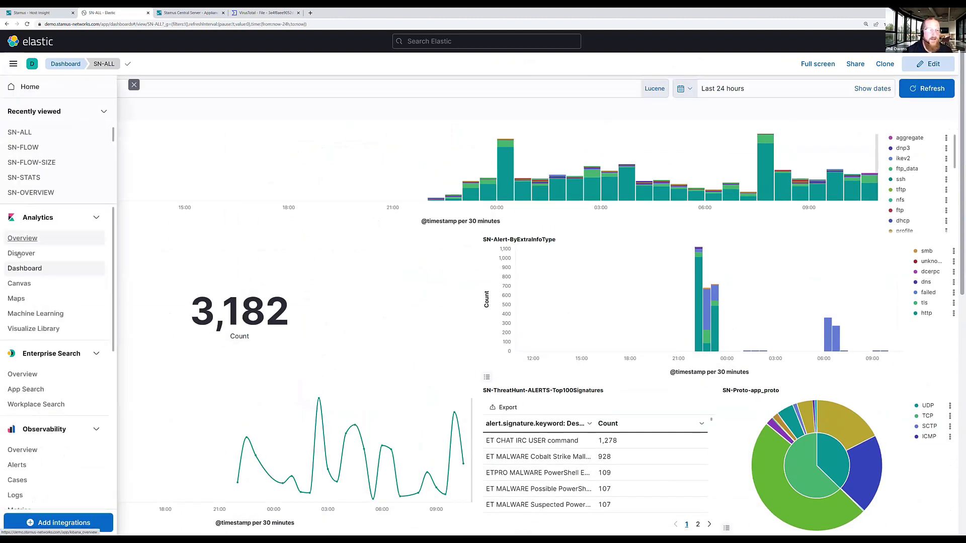
left_click(24, 269)
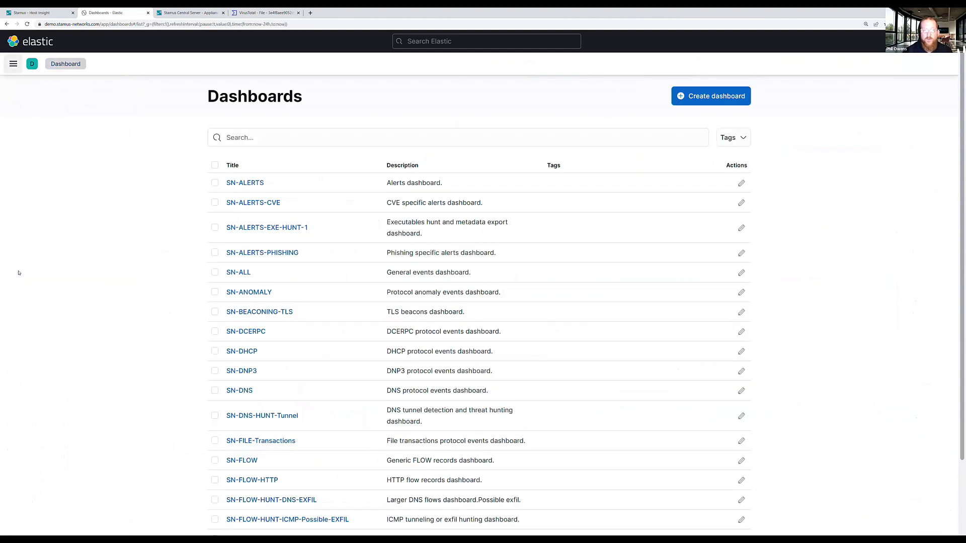
scroll(20, 274, "down", 2)
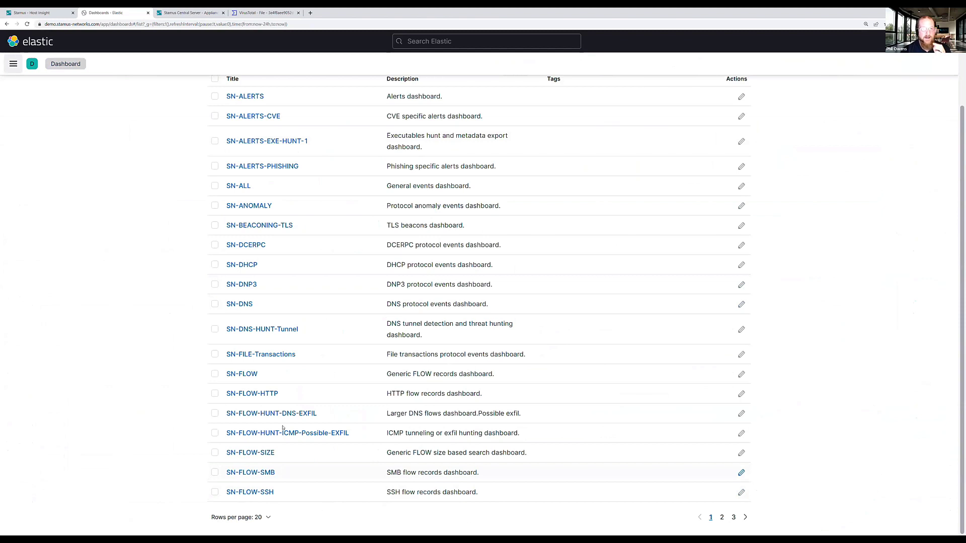
scroll(282, 427, "up", 2)
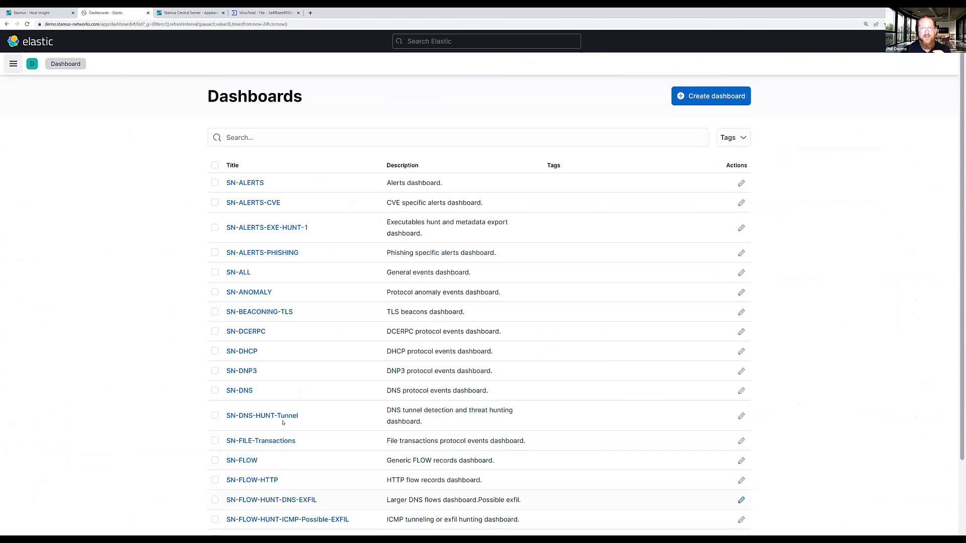
Search the dashboards for "net", examine the SN-Network-Overview charts, and close Kibana to return to the host page
left_click(291, 140)
type("net")
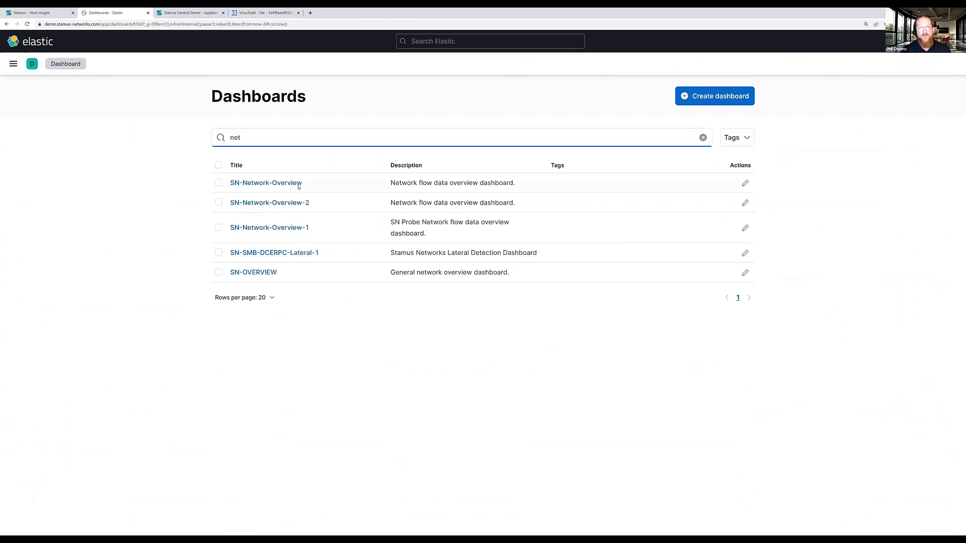
left_click(290, 185)
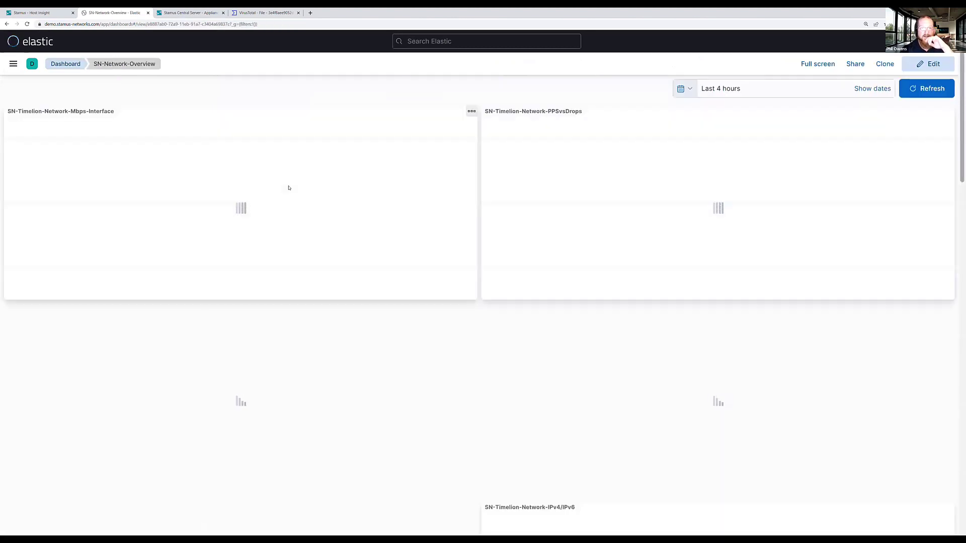
scroll(334, 300, "down", 3)
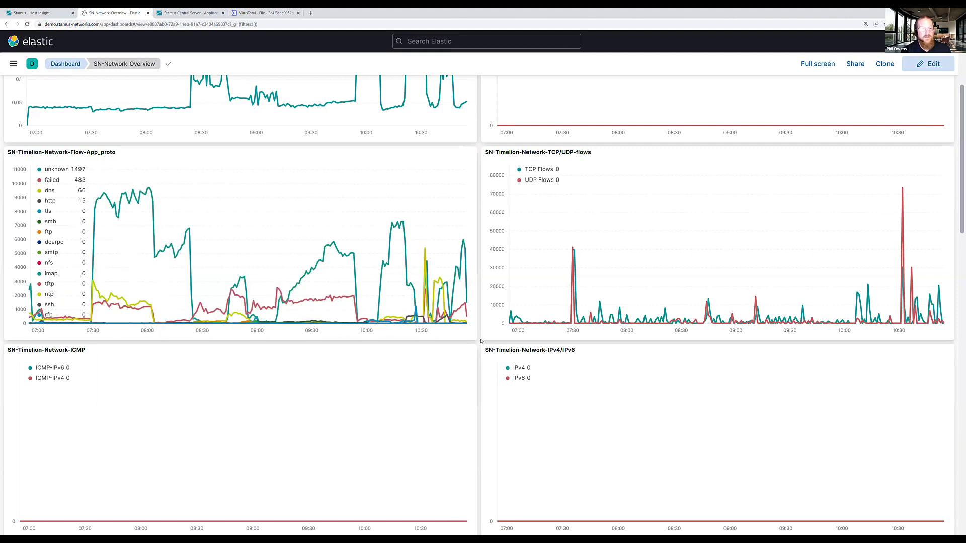
scroll(481, 341, "down", 3)
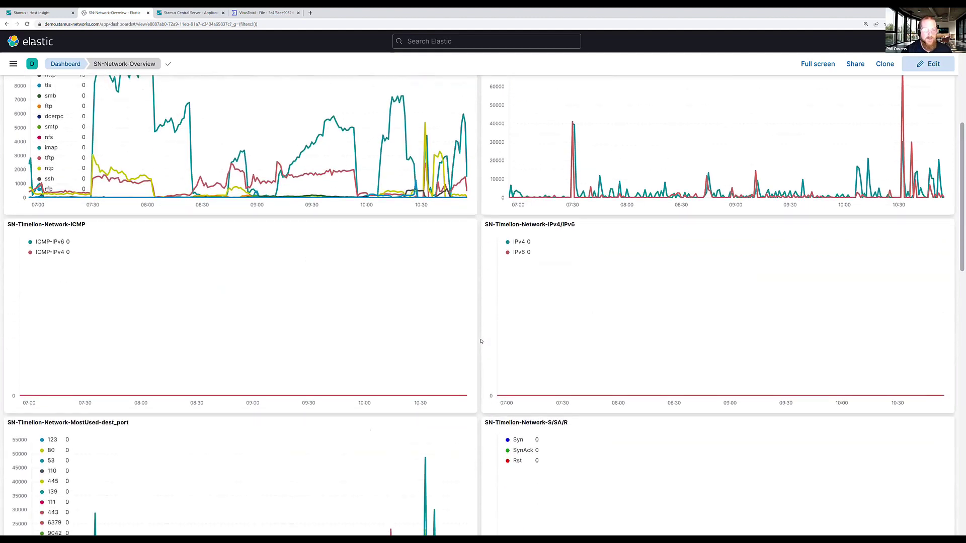
scroll(480, 341, "up", 1)
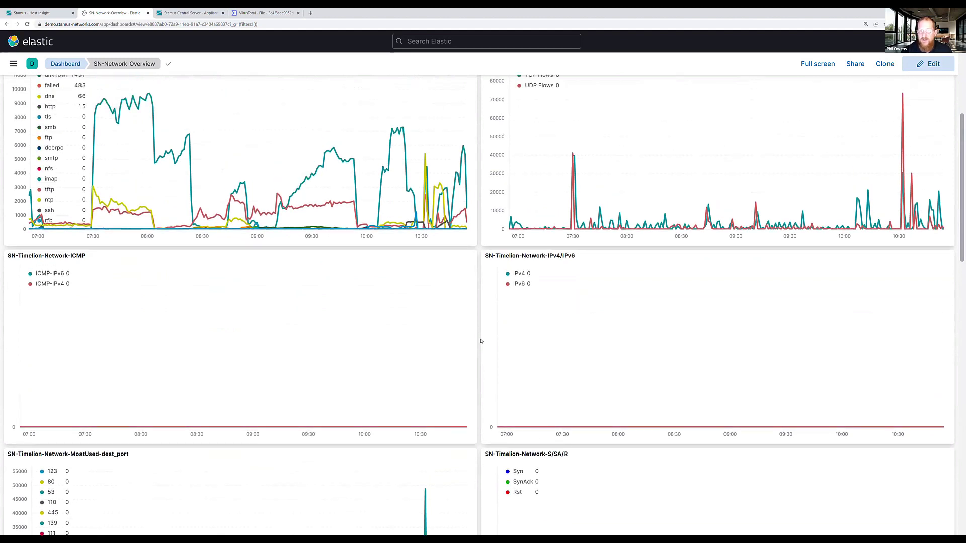
scroll(481, 341, "up", 1)
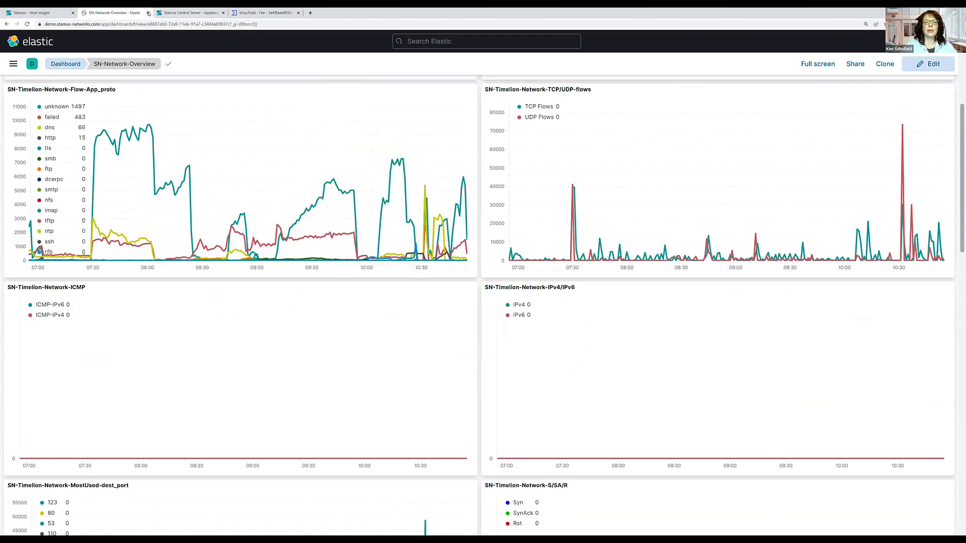
left_click(148, 13)
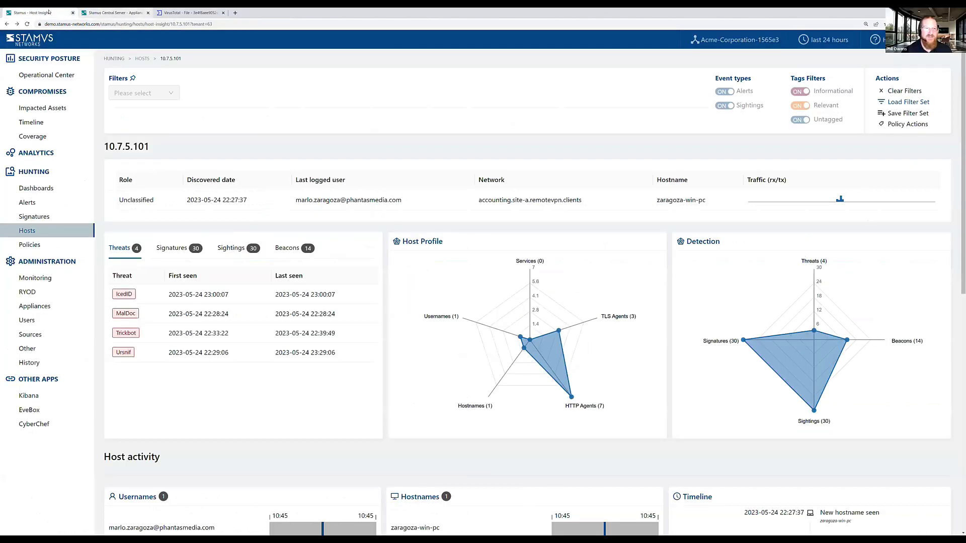